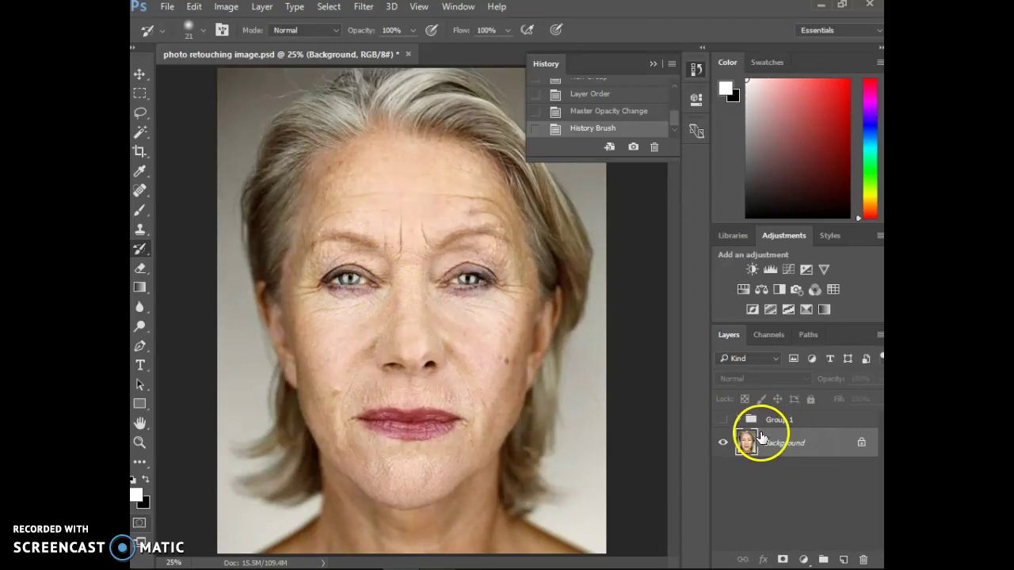
Step: Duplicate the Background layer as a separate layer for retouching the portrait's forehead
{"action": "key", "text": "ctrl+j"}
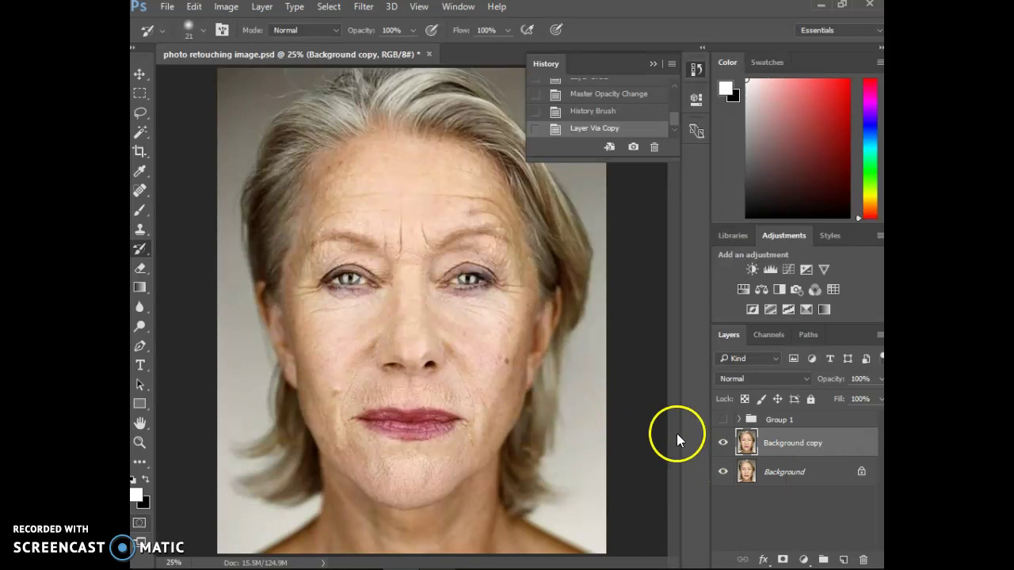
{"action": "key", "text": "ctrl+plus"}
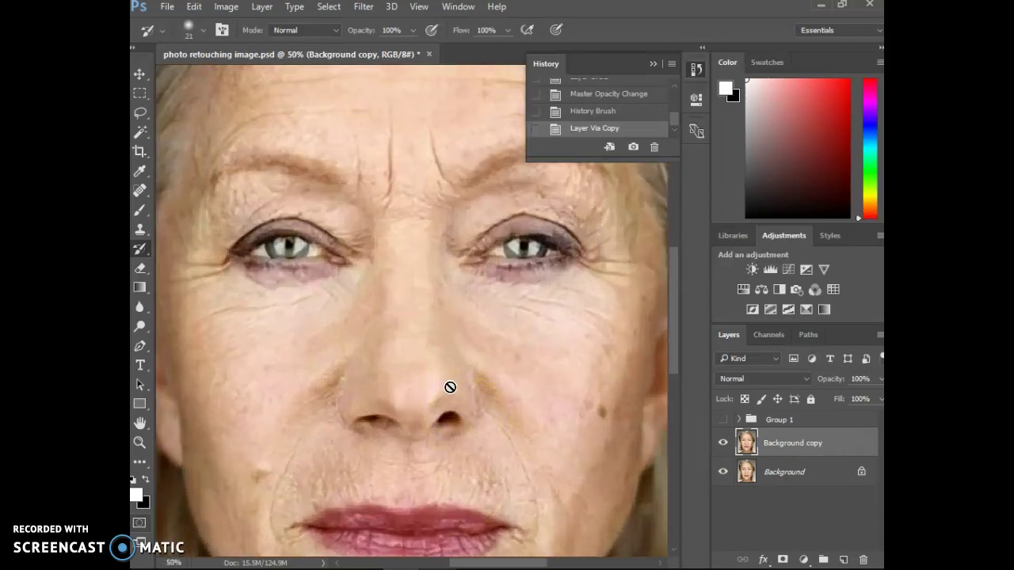
{"action": "scroll", "coordinate": [441, 400], "scroll_direction": "up", "scroll_amount": 5}
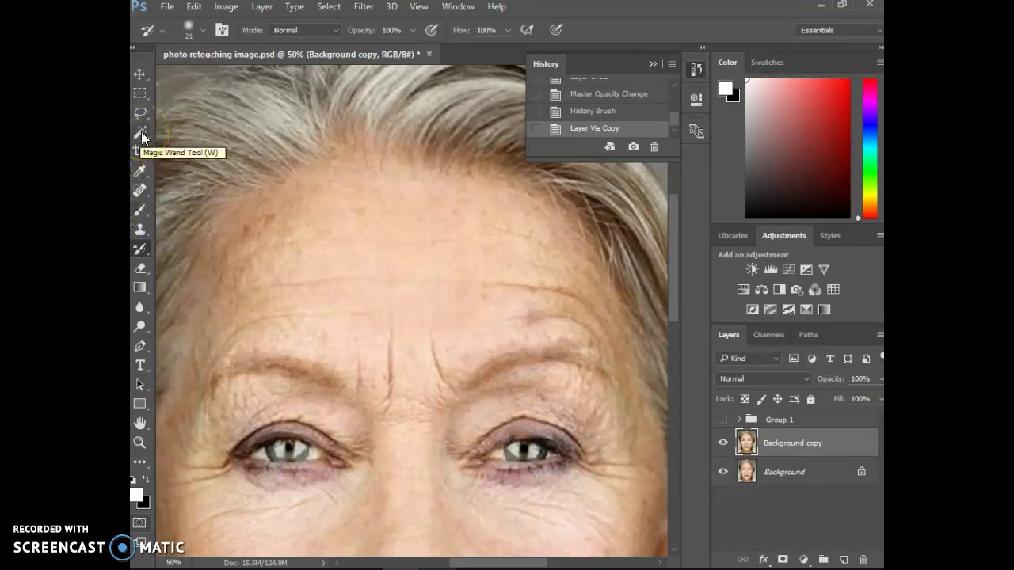
Step: Dismiss the Outlook notification and close the Outlook window
{"action": "left_click", "coordinate": [875, 457]}
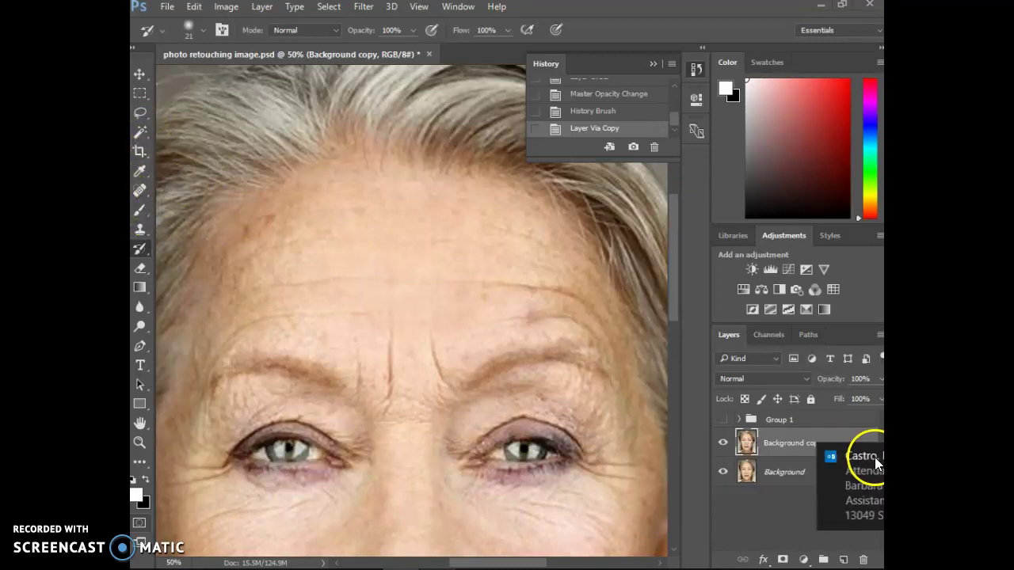
{"action": "right_click", "coordinate": [514, 557]}
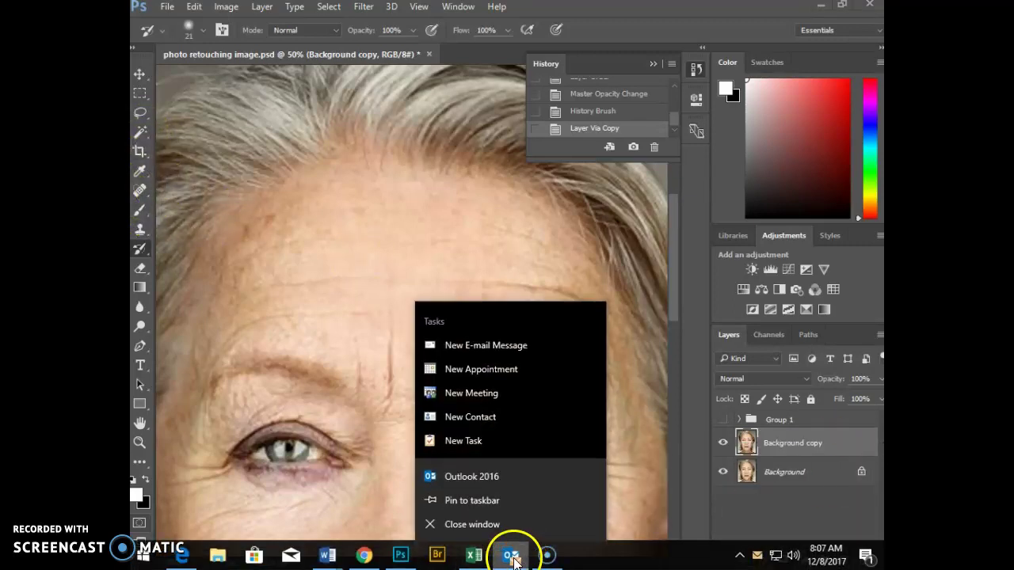
{"action": "left_click", "coordinate": [480, 525]}
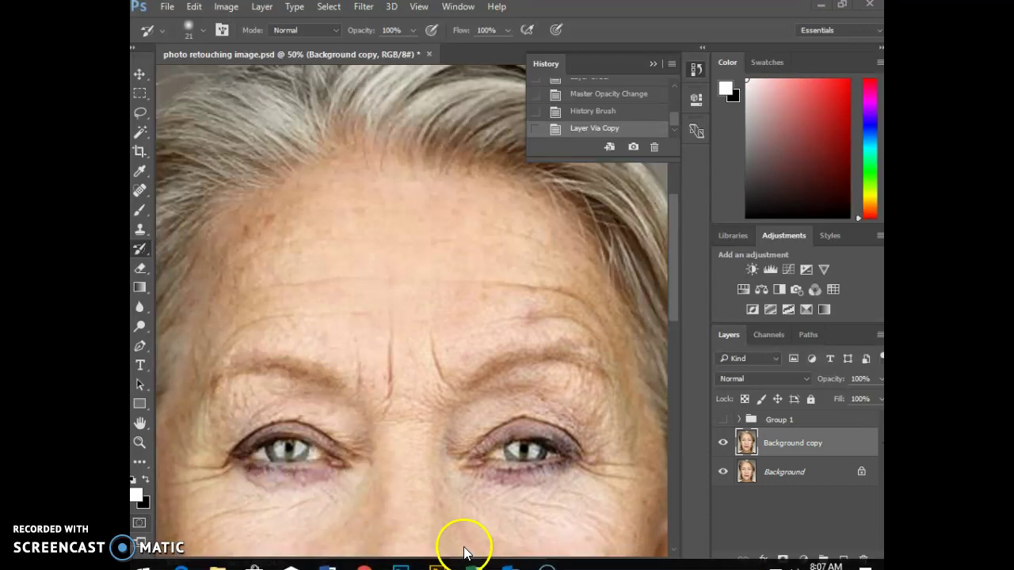
Step: Choose the Spot Healing Brush and set its hardness to 11% and its size to 35 px
{"action": "left_click", "coordinate": [138, 190]}
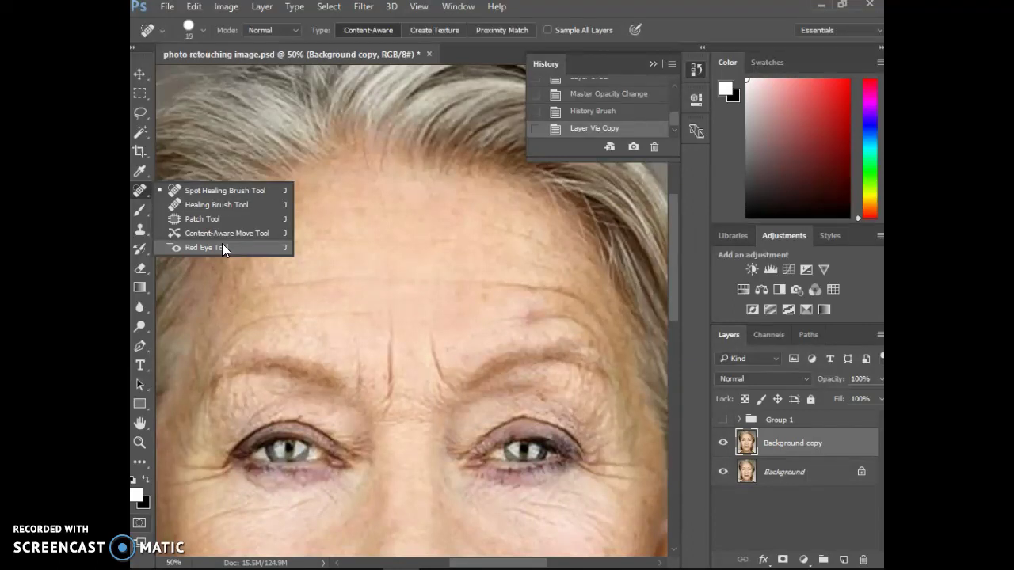
{"action": "left_click", "coordinate": [217, 192]}
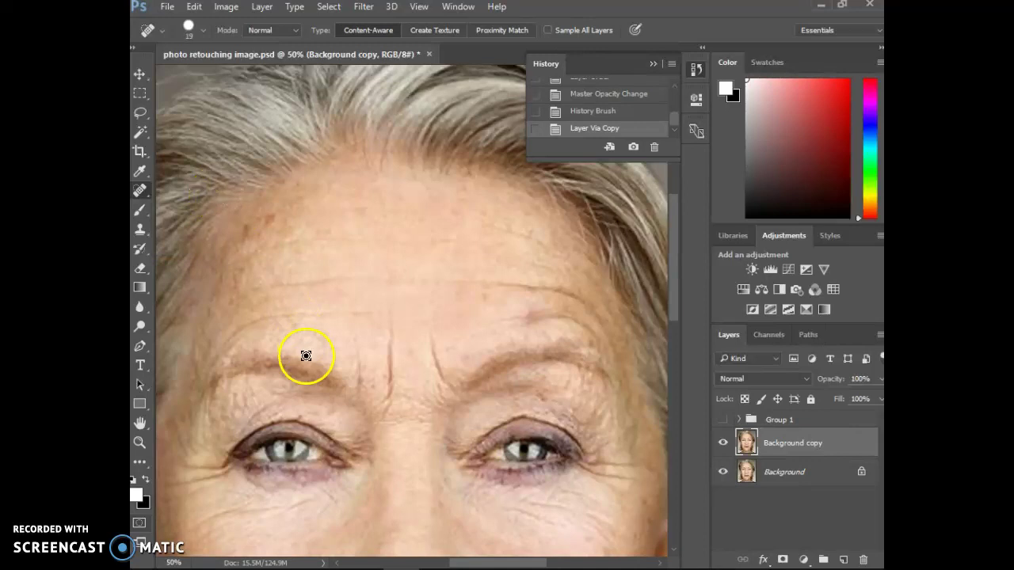
{"action": "left_click", "coordinate": [203, 30]}
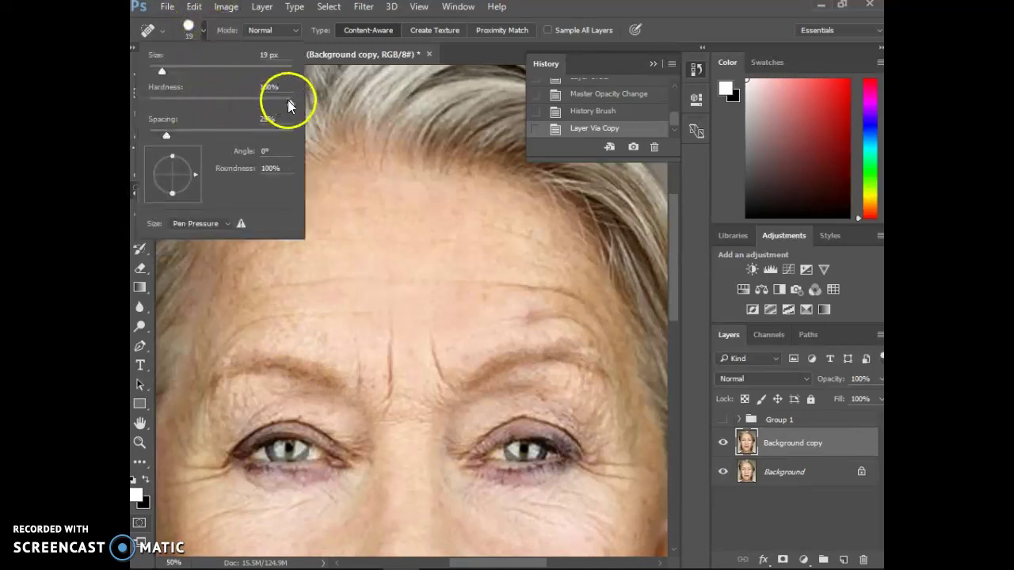
{"action": "left_click_drag", "start_coordinate": [216, 102], "coordinate": [176, 104]}
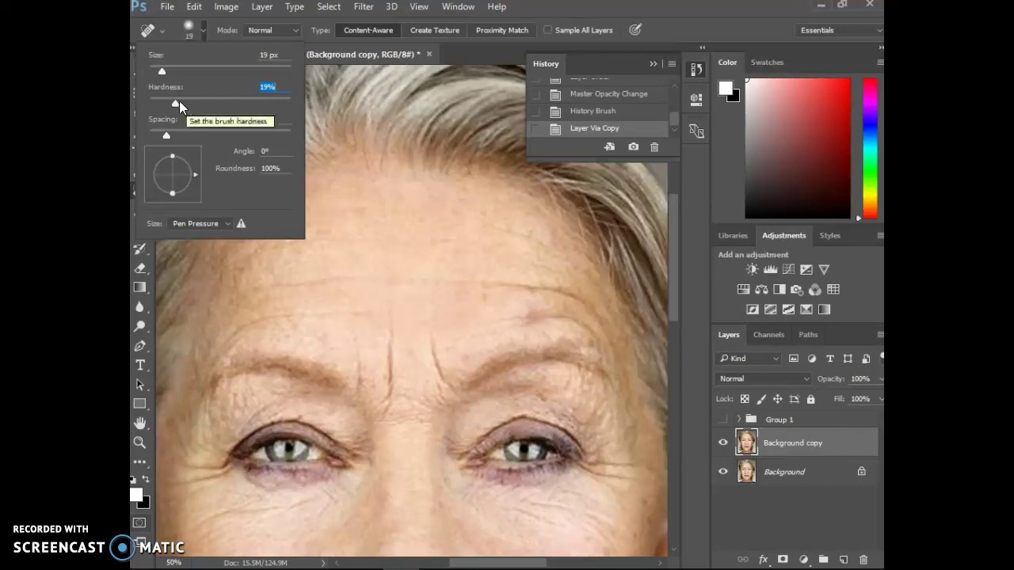
{"action": "mouse_move", "coordinate": [176, 104]}
{"action": "left_mouse_down"}
{"action": "mouse_move", "coordinate": [153, 107]}
{"action": "mouse_move", "coordinate": [165, 100]}
{"action": "left_mouse_up"}
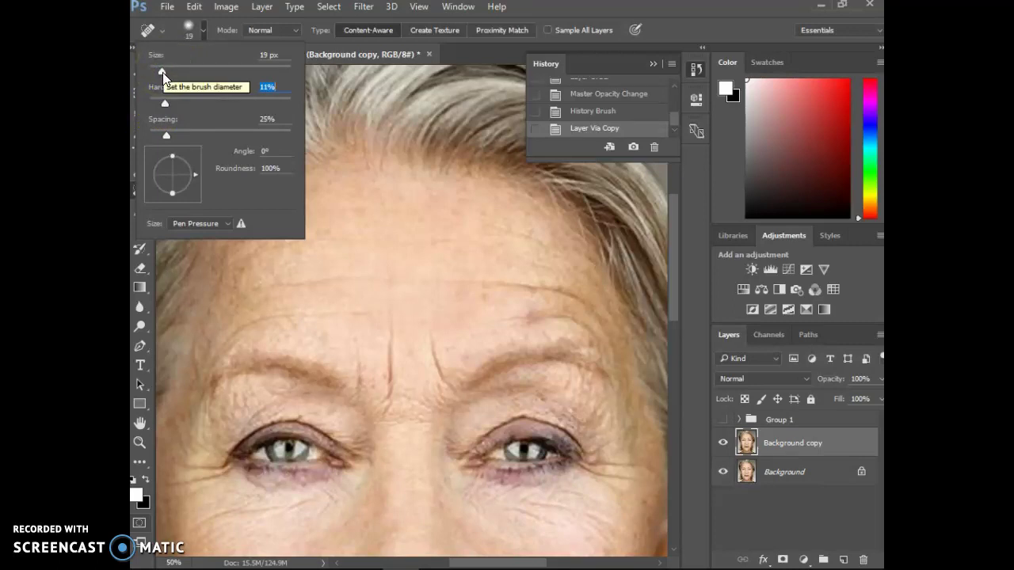
{"action": "left_click_drag", "start_coordinate": [162, 72], "coordinate": [174, 71]}
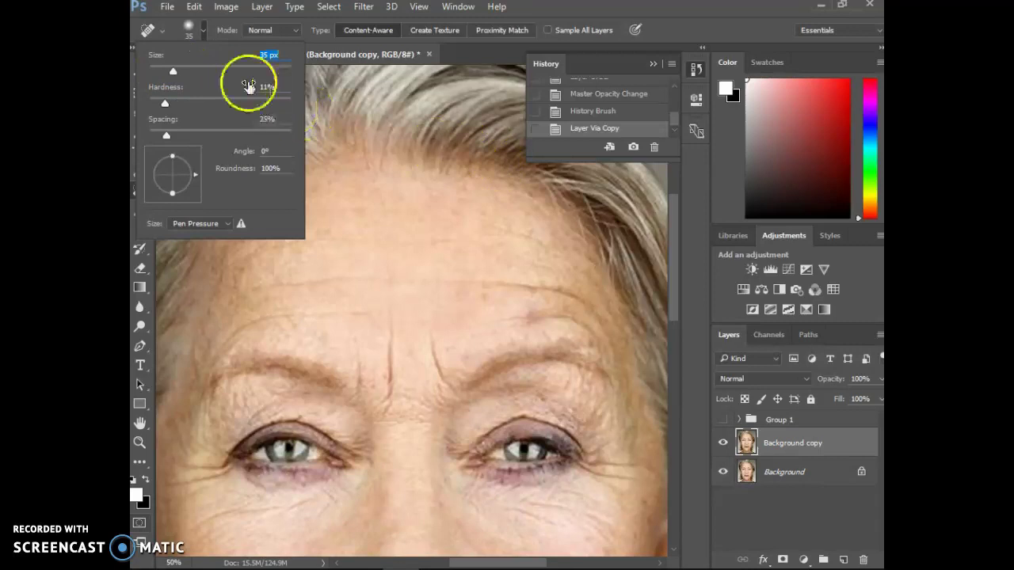
{"action": "left_click", "coordinate": [559, 13]}
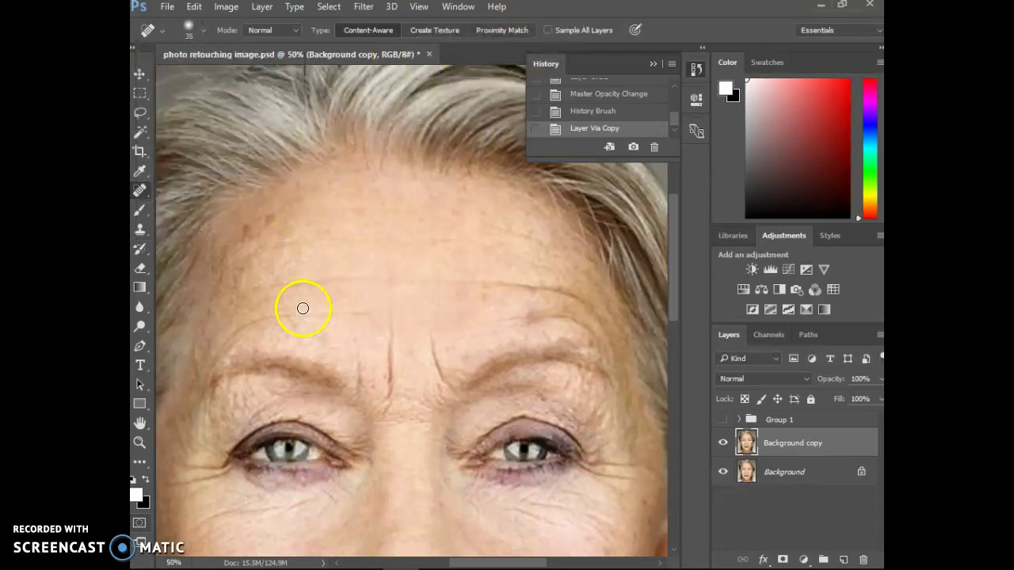
Step: Spot-heal the brown spots on the upper left forehead and the vertical frown line, enlarging the brush to 45 px
{"action": "left_click", "coordinate": [266, 248]}
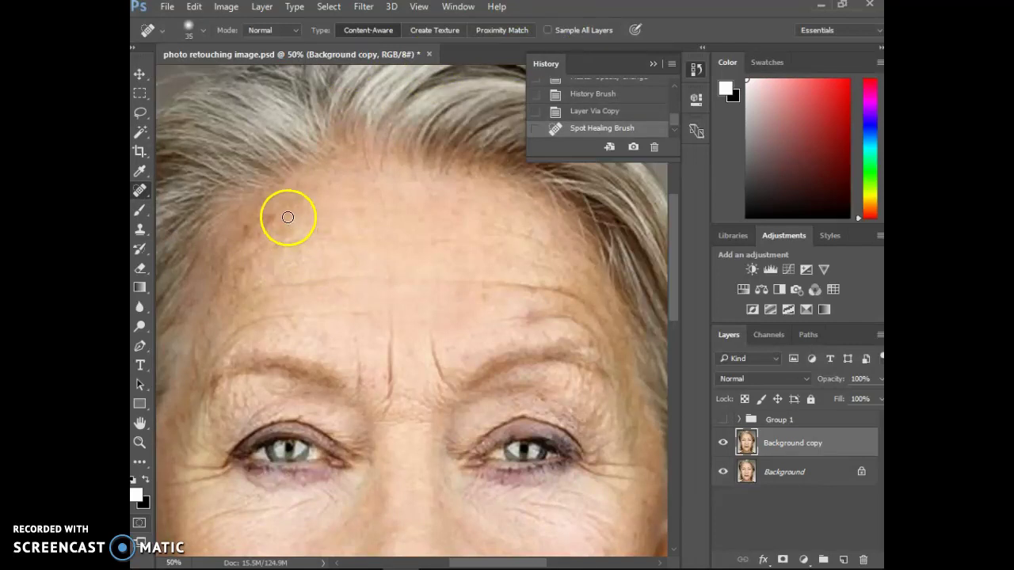
{"action": "key", "text": "bracketright"}
{"action": "left_click", "coordinate": [270, 218]}
{"action": "key", "text": "bracketright"}
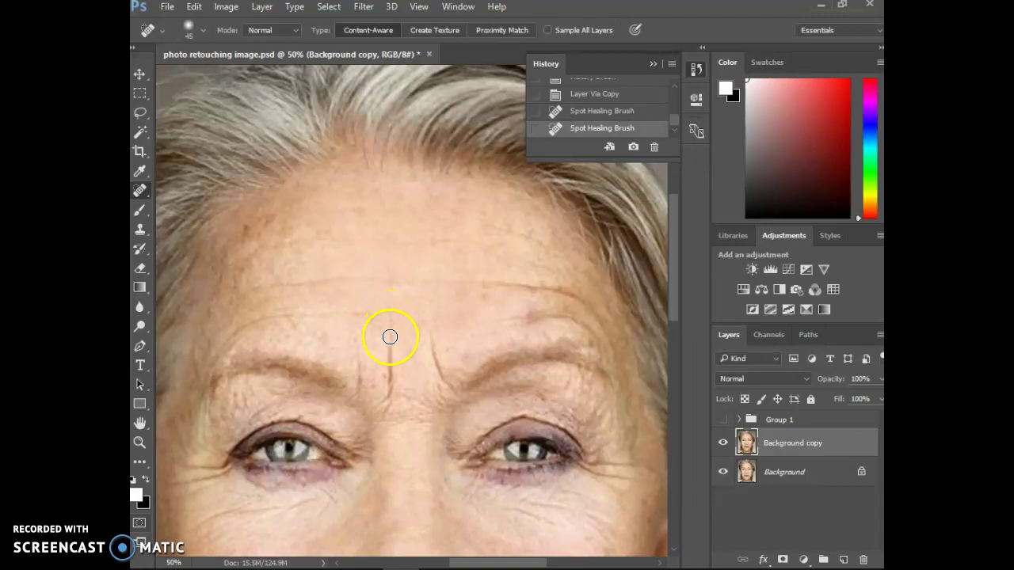
{"action": "left_click", "coordinate": [388, 349]}
{"action": "left_click_drag", "start_coordinate": [391, 354], "coordinate": [392, 385]}
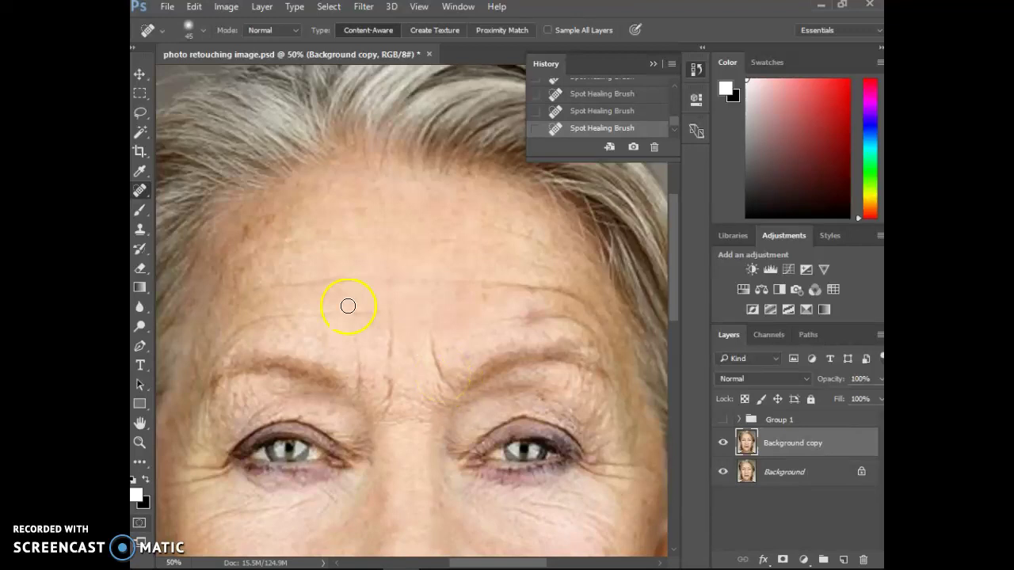
{"action": "right_click", "coordinate": [138, 191]}
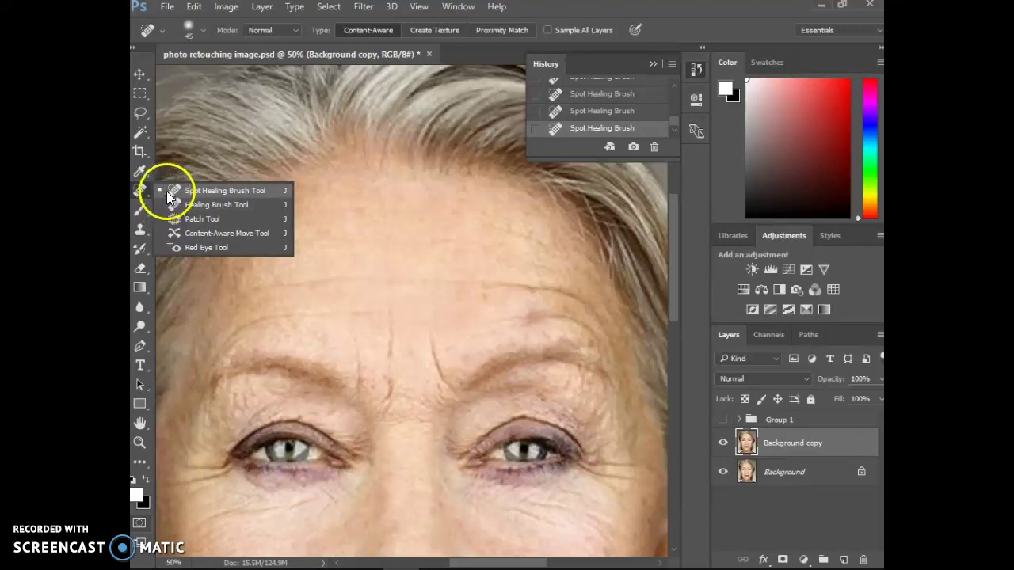
{"action": "left_click", "coordinate": [168, 192]}
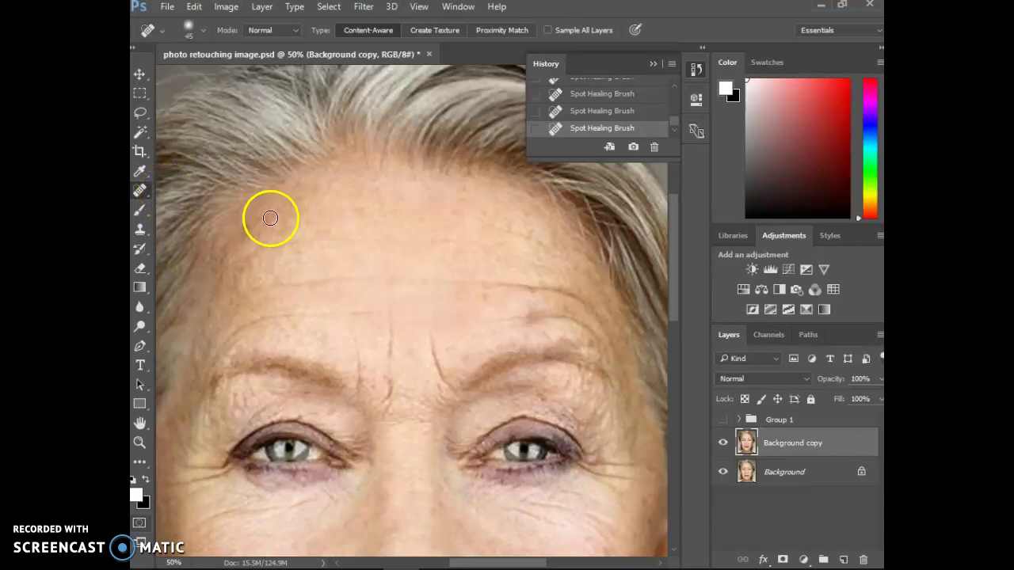
Step: Switch to the Healing Brush and set its hardness to 8% and its size to 60 px
{"action": "key", "text": "ctrl+plus"}
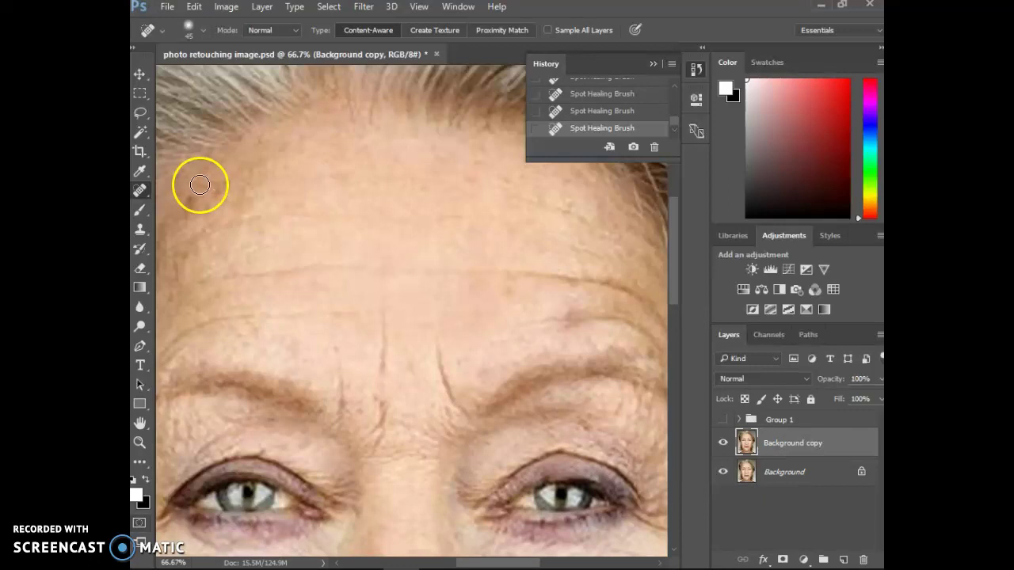
{"action": "right_click", "coordinate": [146, 191]}
{"action": "left_click", "coordinate": [168, 203]}
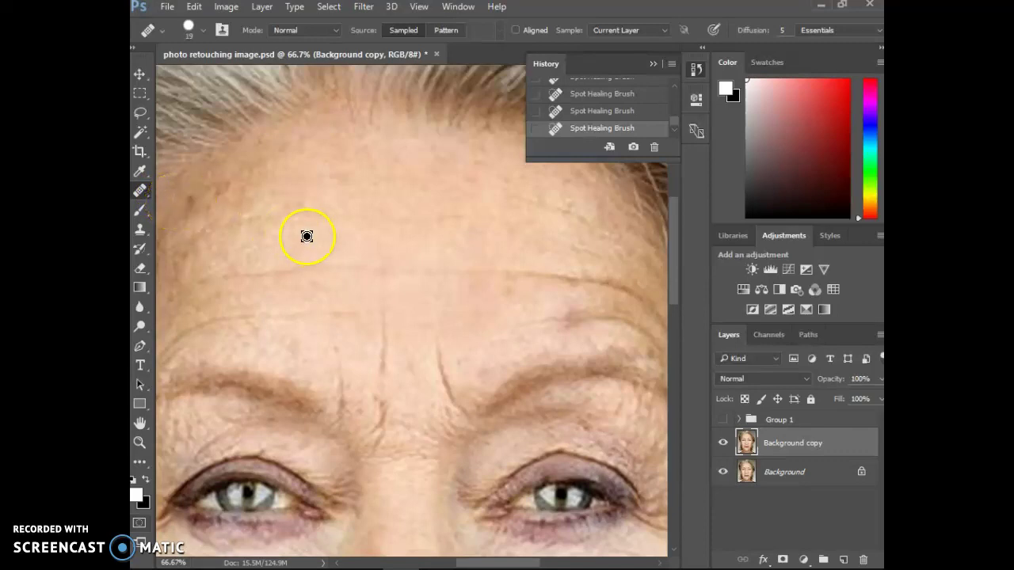
{"action": "left_click", "coordinate": [199, 28]}
{"action": "left_click_drag", "start_coordinate": [288, 105], "coordinate": [161, 104]}
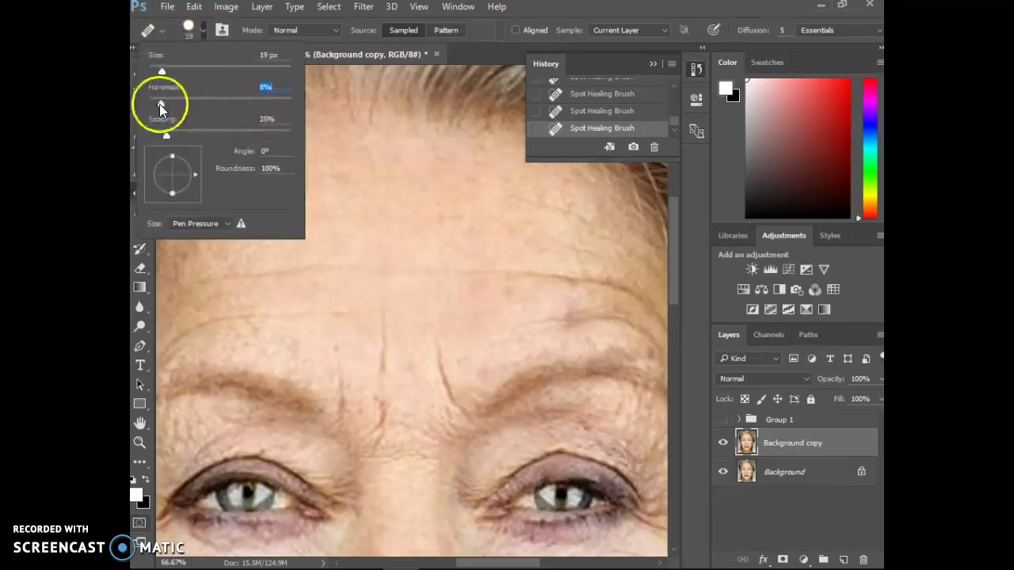
{"action": "left_click", "coordinate": [546, 15]}
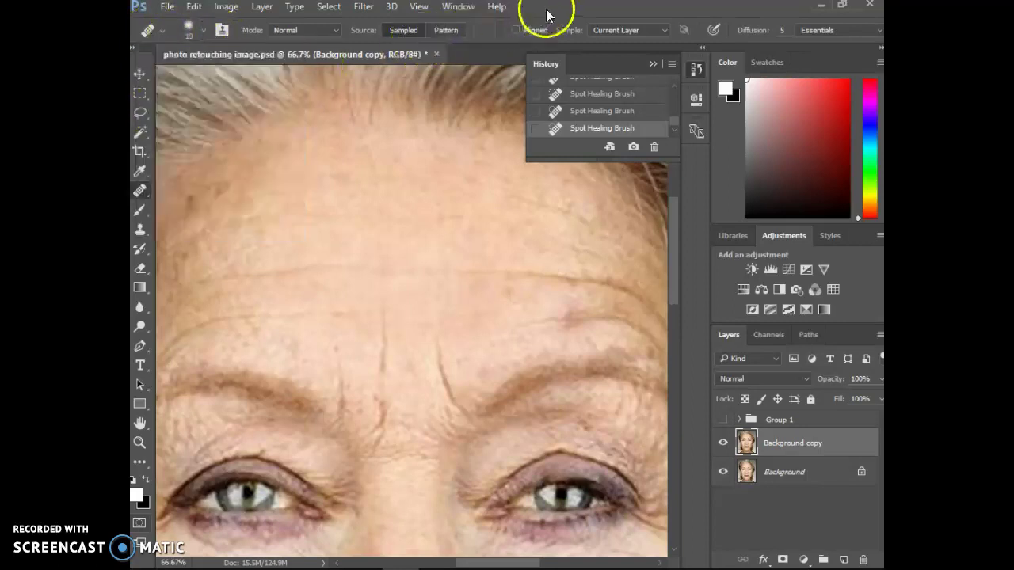
{"action": "key", "text": "bracketleft"}
{"action": "key", "text": "bracketright"}
{"action": "key", "text": "bracketright"}
{"action": "key", "text": "bracketright"}
{"action": "key", "text": "bracketright"}
Step: Heal a spot on the upper left forehead with skin sampled nearby, and compare the layer copy with the original
{"action": "left_click", "coordinate": [236, 163], "text": "alt"}
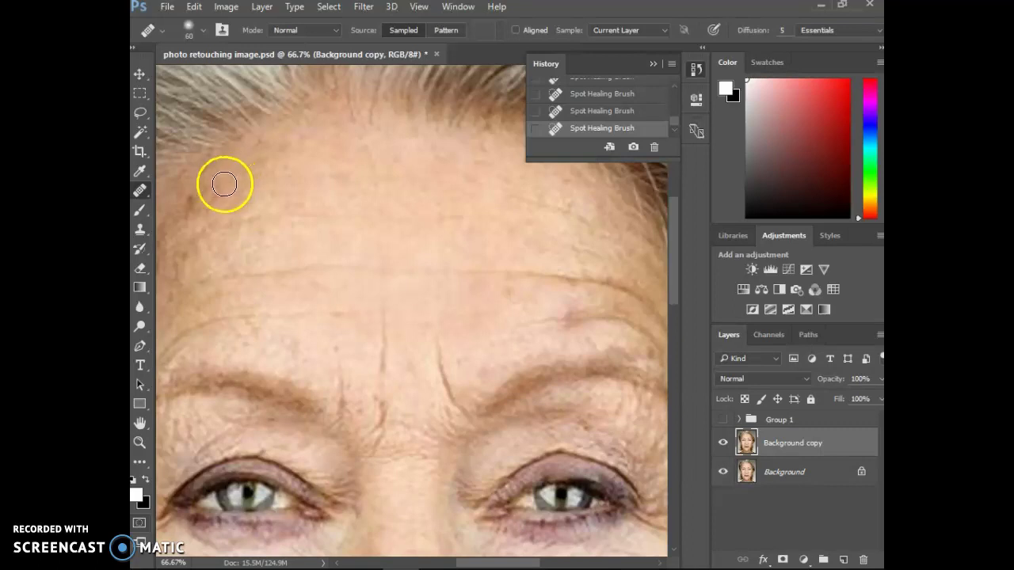
{"action": "left_click", "coordinate": [223, 189]}
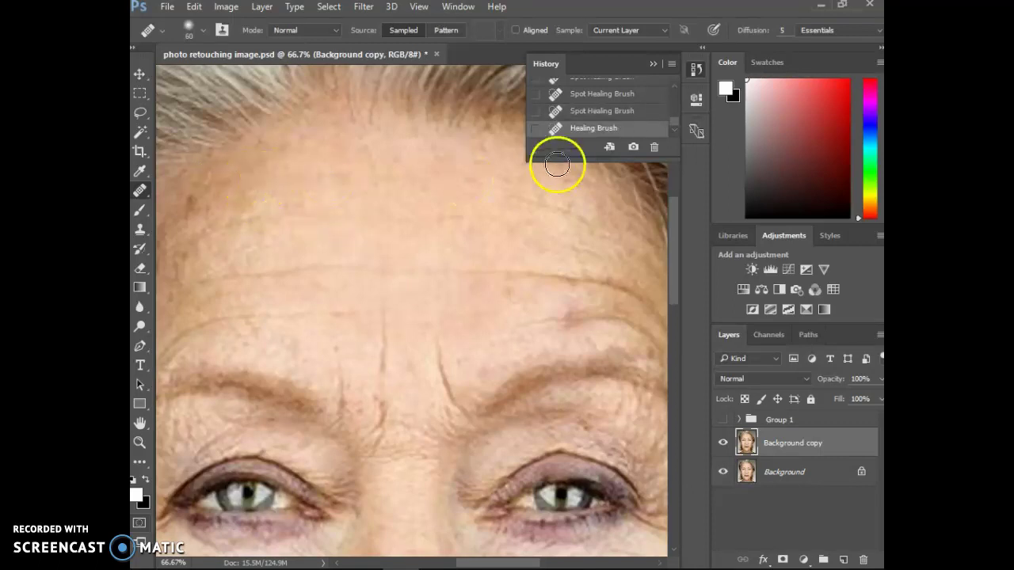
{"action": "left_click", "coordinate": [722, 444]}
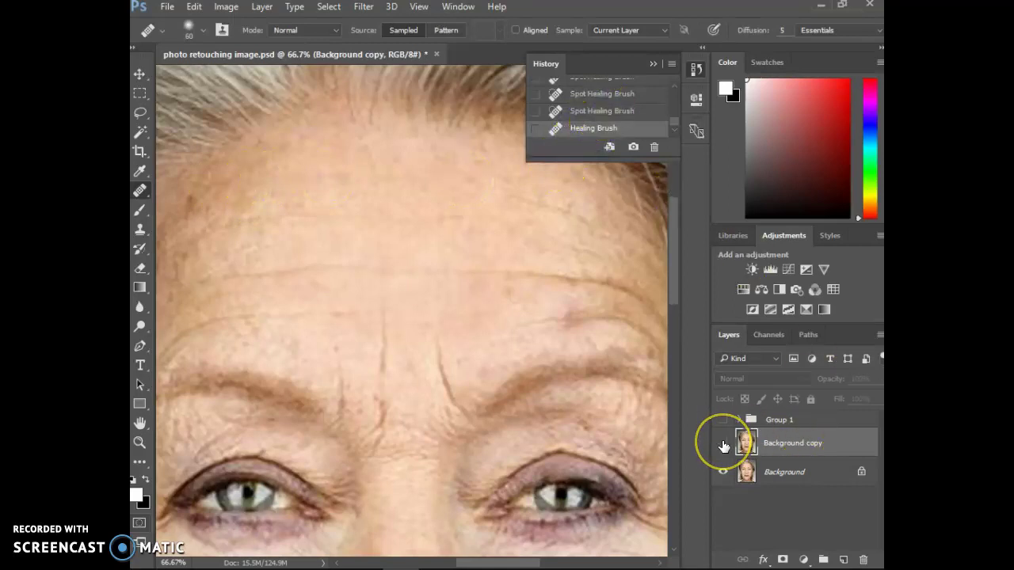
{"action": "left_click", "coordinate": [723, 445]}
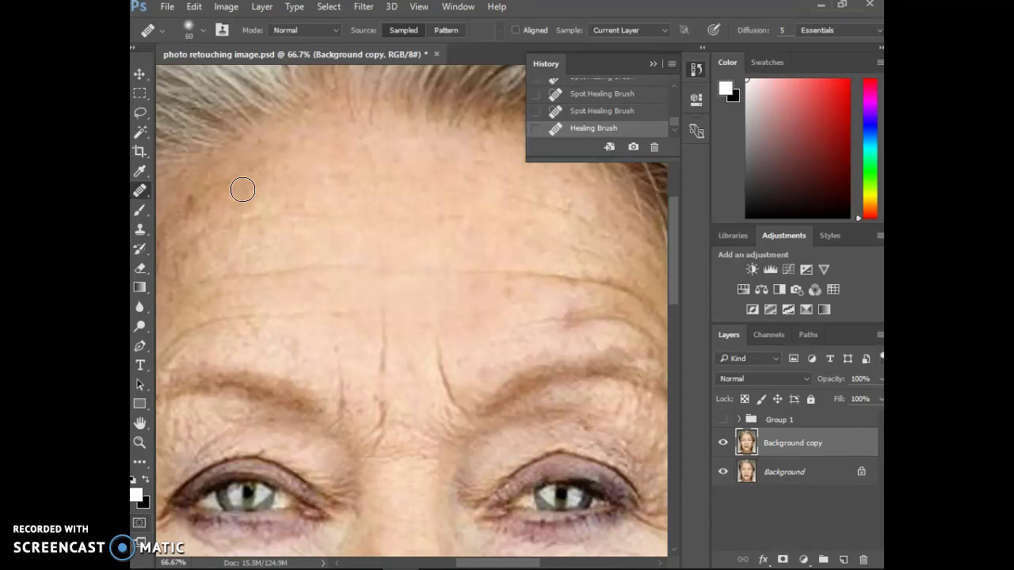
Step: Heal the dark spots by the left temple with the Healing Brush, taking a new skin sample from the mid-forehead
{"action": "mouse_move", "coordinate": [244, 188]}
{"action": "left_mouse_down"}
{"action": "mouse_move", "coordinate": [212, 211]}
{"action": "mouse_move", "coordinate": [189, 203]}
{"action": "left_mouse_up"}
{"action": "left_click", "coordinate": [336, 206], "text": "alt"}
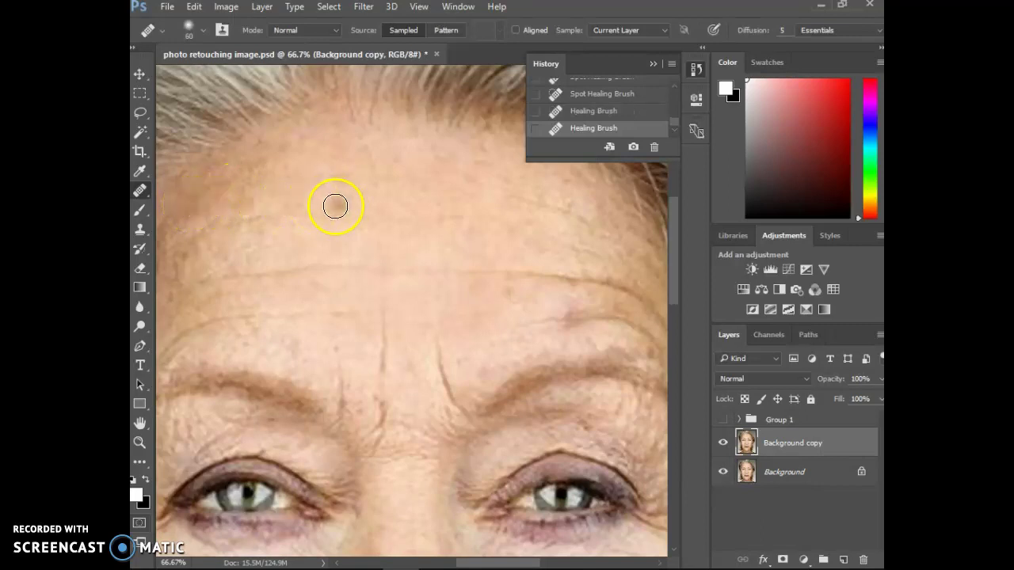
{"action": "left_click", "coordinate": [206, 214]}
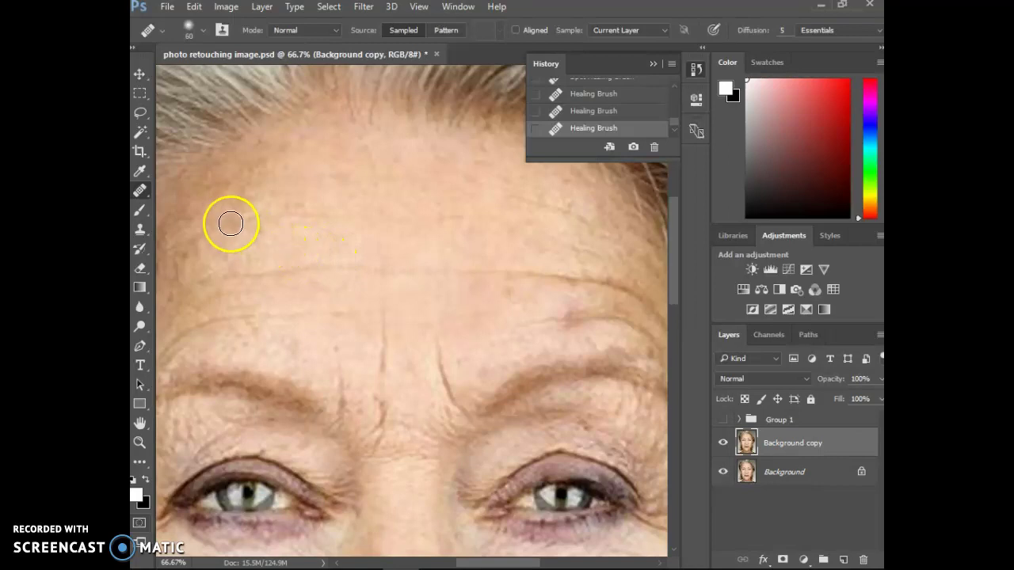
Step: Use the Spot Healing Brush to remove a left forehead spot, the frown lines between the eyebrows and the discoloration above the right eyebrow
{"action": "right_click", "coordinate": [140, 196]}
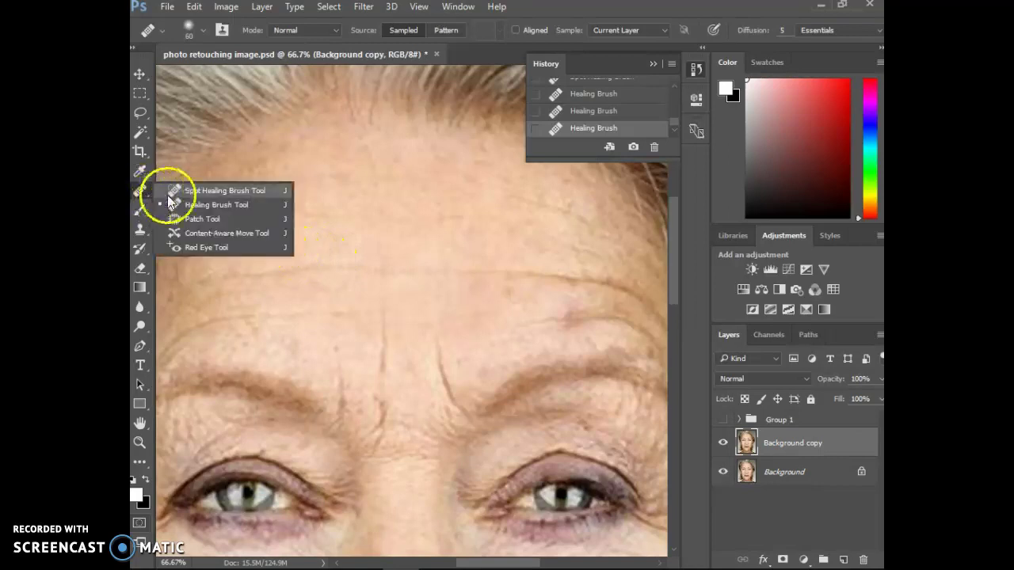
{"action": "left_click", "coordinate": [167, 190]}
{"action": "left_click", "coordinate": [219, 194]}
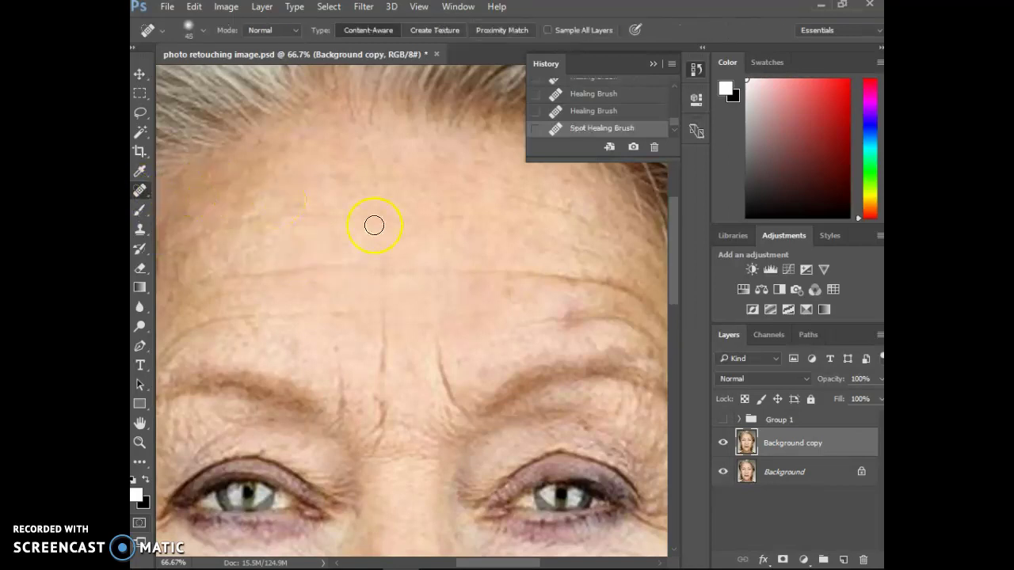
{"action": "mouse_move", "coordinate": [370, 448]}
{"action": "left_mouse_down"}
{"action": "mouse_move", "coordinate": [381, 435]}
{"action": "mouse_move", "coordinate": [380, 396]}
{"action": "left_mouse_up"}
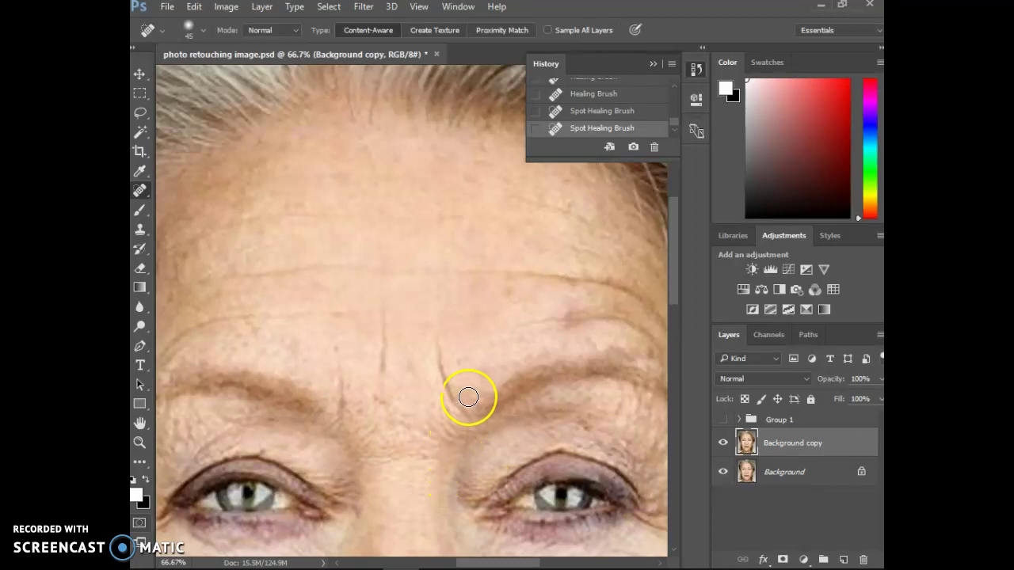
{"action": "mouse_move", "coordinate": [468, 416]}
{"action": "left_mouse_down"}
{"action": "mouse_move", "coordinate": [417, 320]}
{"action": "mouse_move", "coordinate": [340, 410]}
{"action": "mouse_move", "coordinate": [346, 383]}
{"action": "mouse_move", "coordinate": [340, 408]}
{"action": "left_mouse_up"}
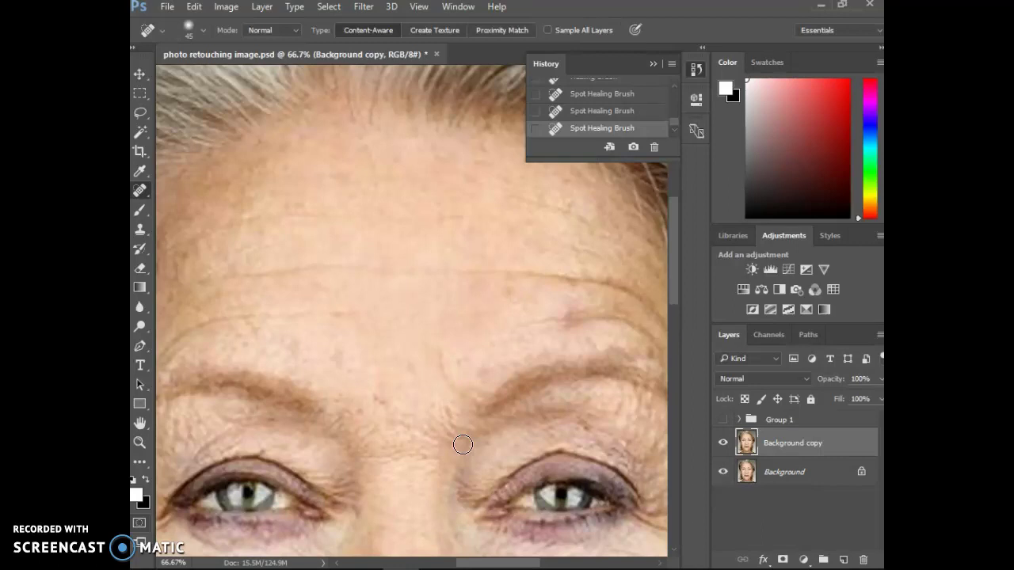
{"action": "left_click_drag", "start_coordinate": [528, 325], "coordinate": [610, 328]}
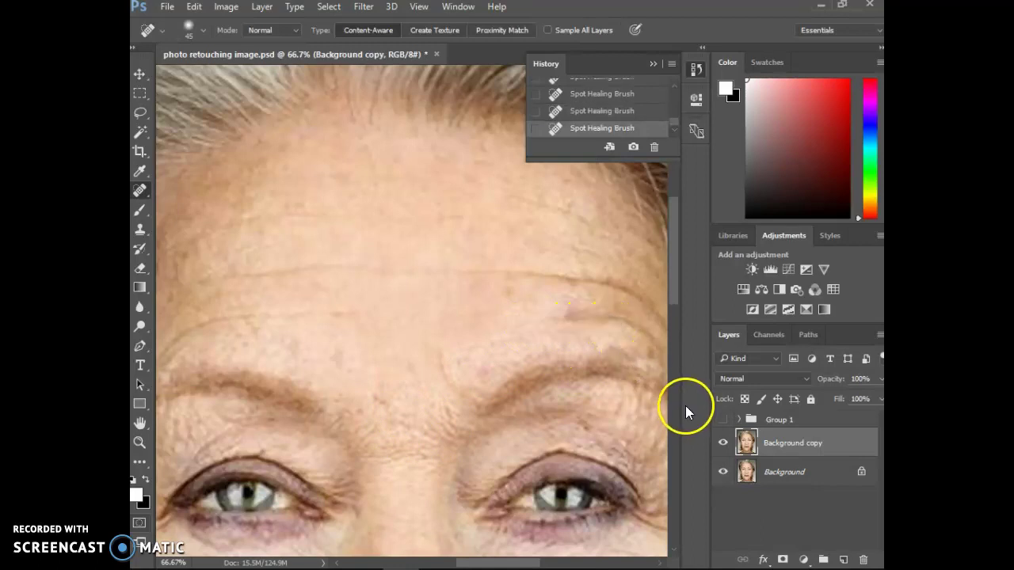
{"action": "left_click_drag", "start_coordinate": [547, 315], "coordinate": [618, 317]}
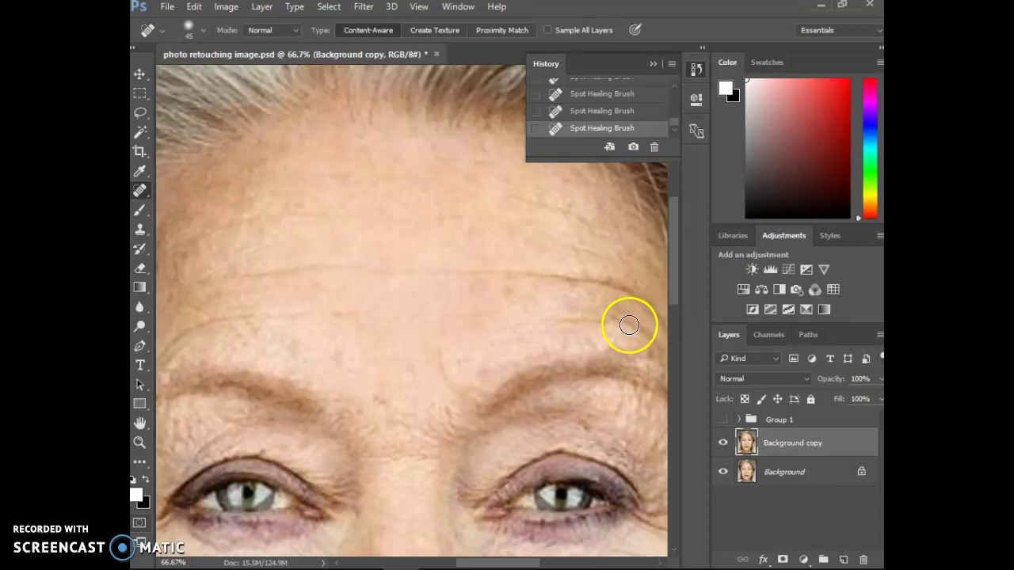
Step: Switch to the Healing Brush and inspect the face down to the chin and the right cheek for remaining blemishes
{"action": "right_click", "coordinate": [143, 195]}
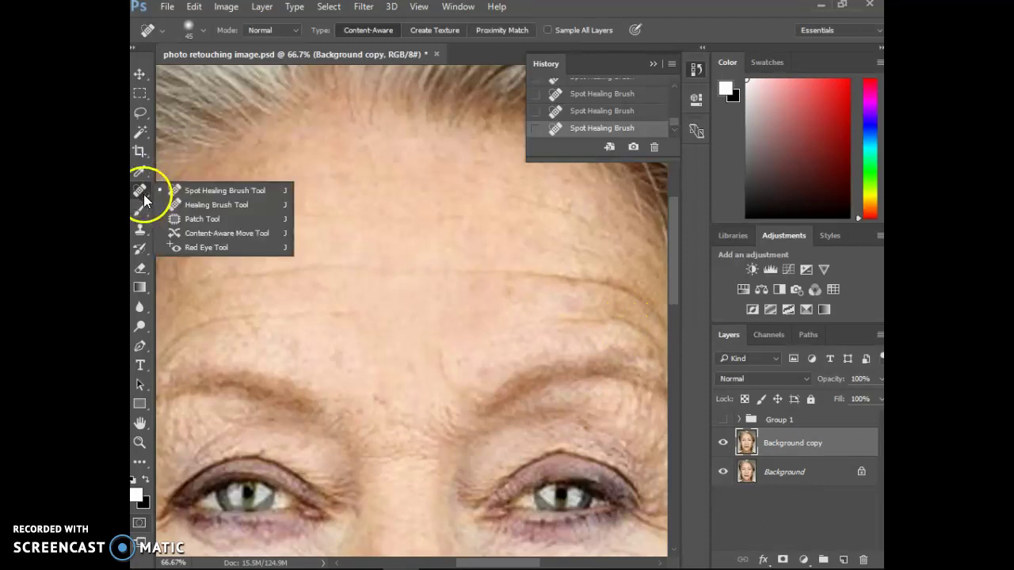
{"action": "left_click", "coordinate": [191, 206]}
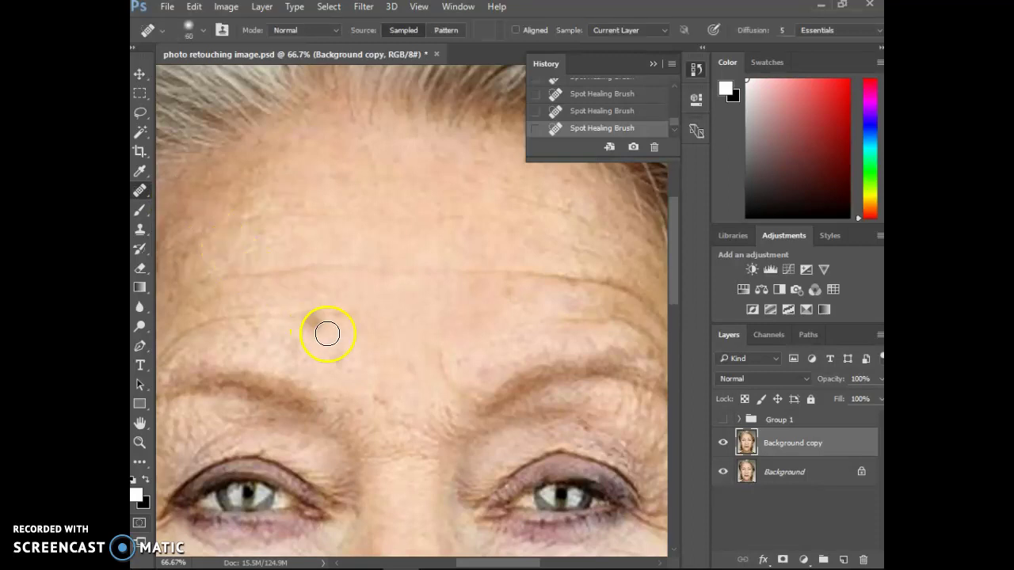
{"action": "scroll", "coordinate": [468, 457], "scroll_direction": "down", "scroll_amount": 5}
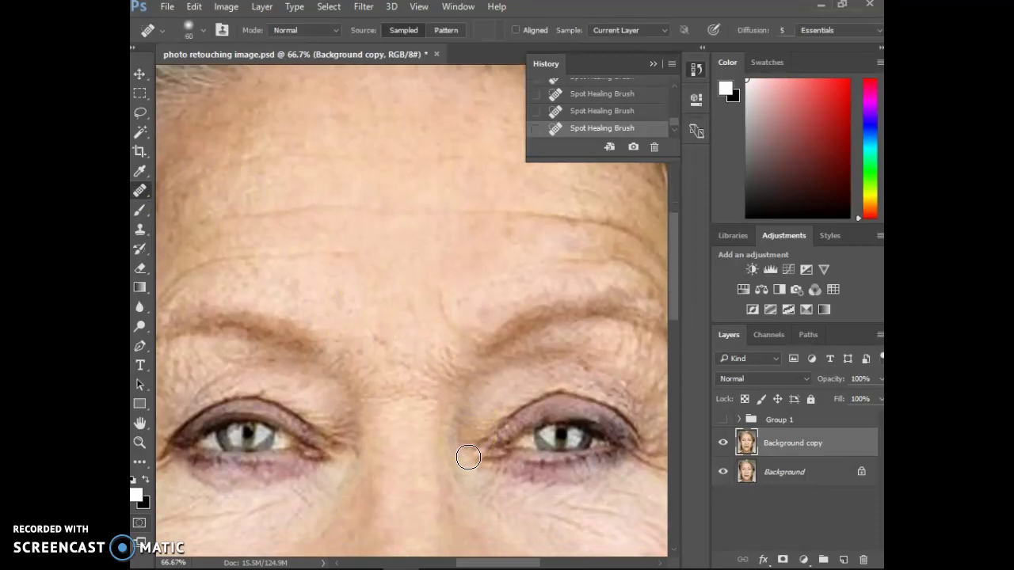
{"action": "scroll", "coordinate": [468, 457], "scroll_direction": "down", "scroll_amount": 8}
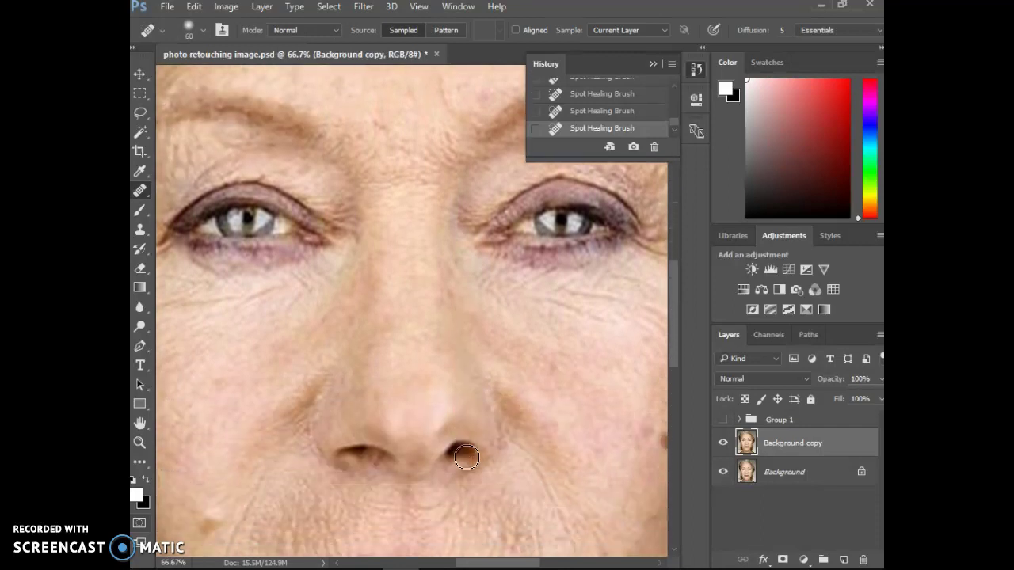
{"action": "scroll", "coordinate": [466, 457], "scroll_direction": "down", "scroll_amount": 3}
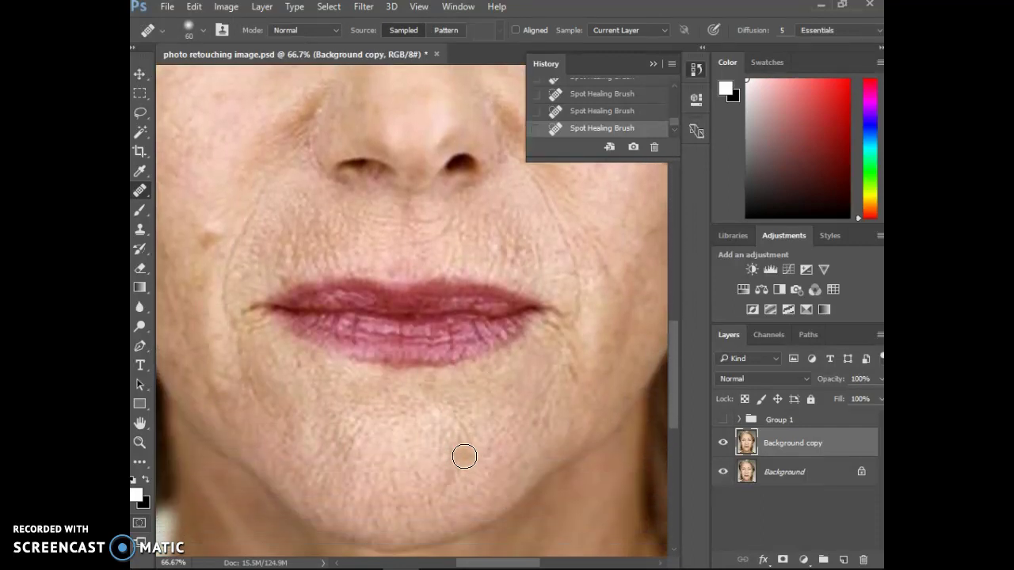
{"action": "left_click_drag", "start_coordinate": [462, 563], "coordinate": [490, 564]}
{"action": "scroll", "coordinate": [477, 406], "scroll_direction": "up", "scroll_amount": 2}
{"action": "scroll", "coordinate": [477, 406], "scroll_direction": "up", "scroll_amount": 4}
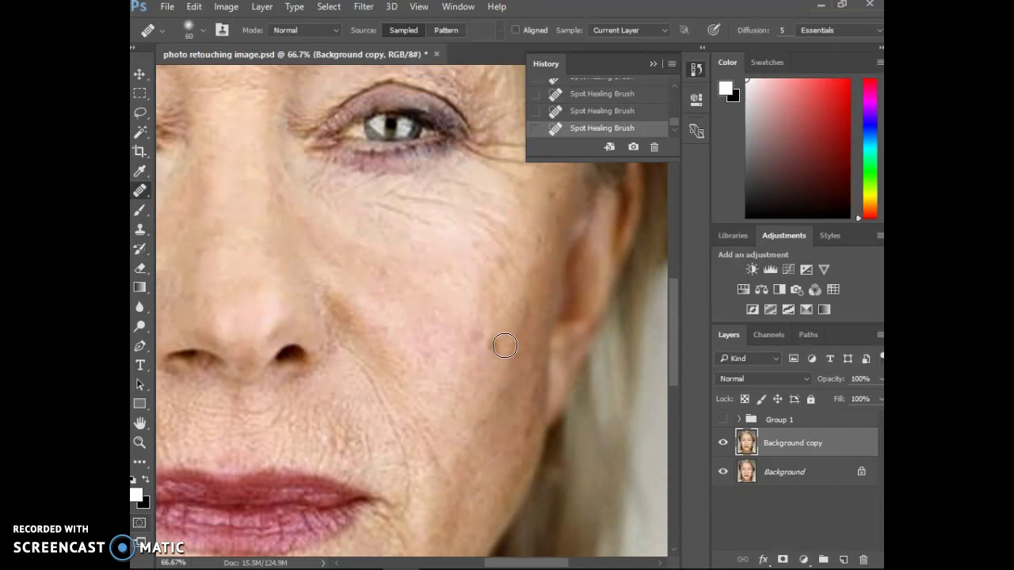
Step: Cover the dark mole on the right cheek with the Clone Stamp at 70 px, using skin sampled just below it
{"action": "left_click", "coordinate": [139, 232]}
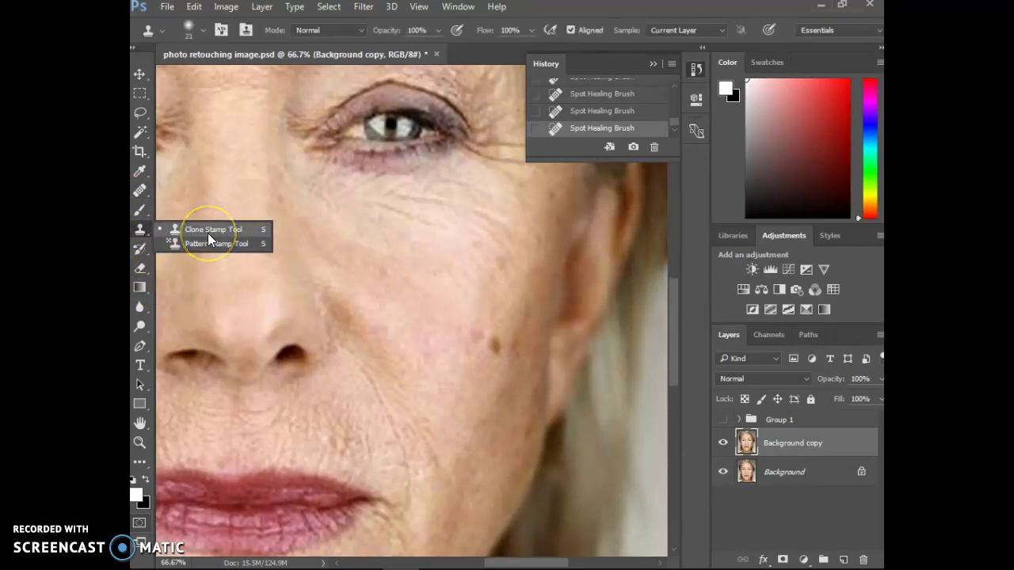
{"action": "left_click", "coordinate": [207, 233]}
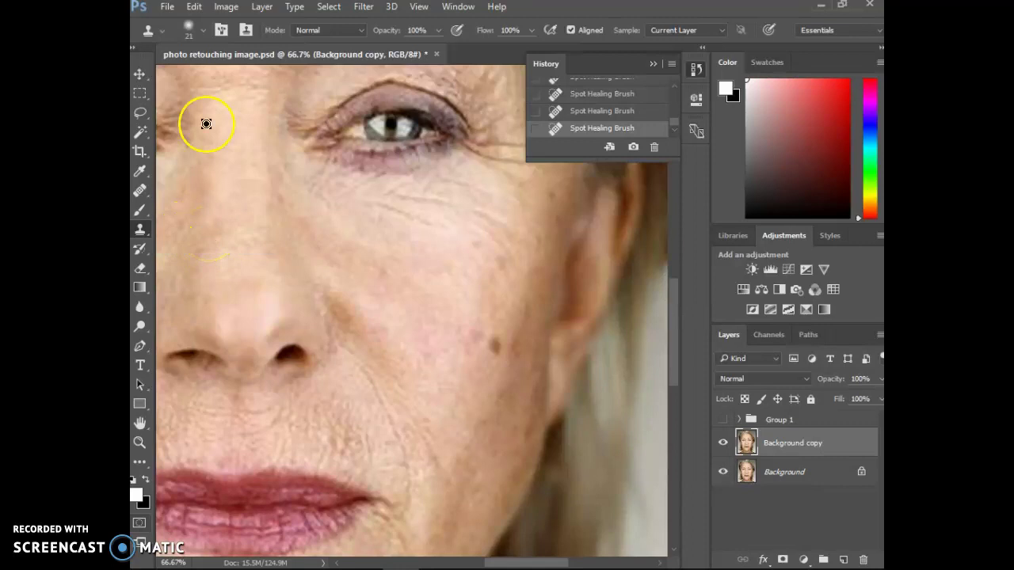
{"action": "left_click", "coordinate": [202, 32]}
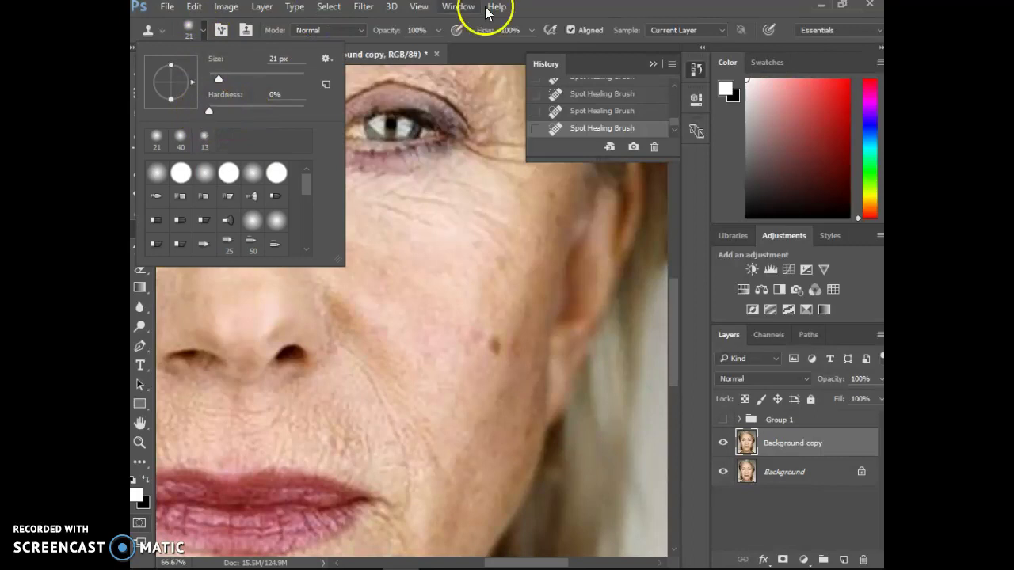
{"action": "left_click", "coordinate": [536, 9]}
{"action": "key", "text": "]"}
{"action": "key", "text": "]"}
{"action": "key", "text": "]"}
{"action": "key", "text": "]"}
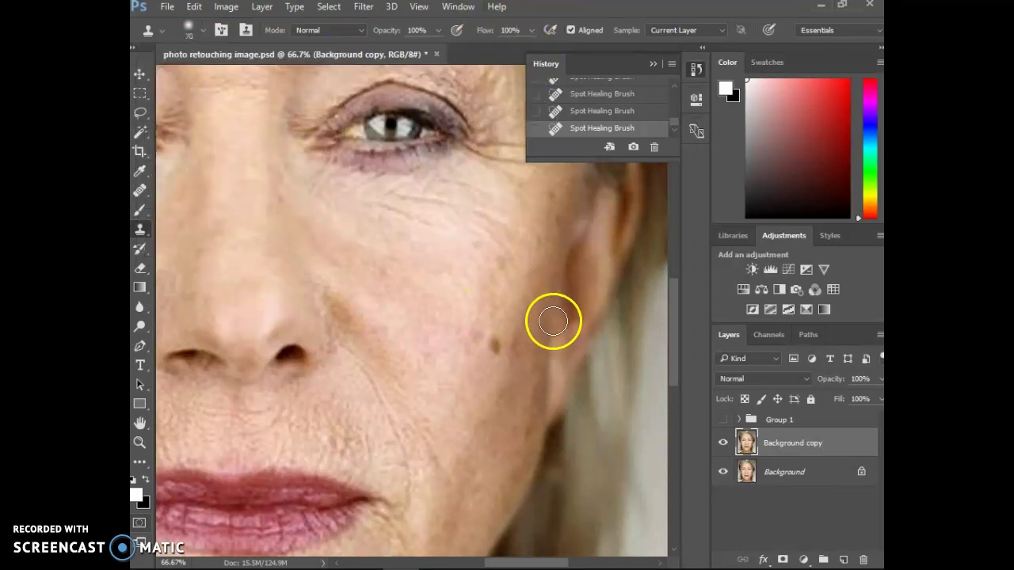
{"action": "left_click", "coordinate": [487, 369], "text": "alt"}
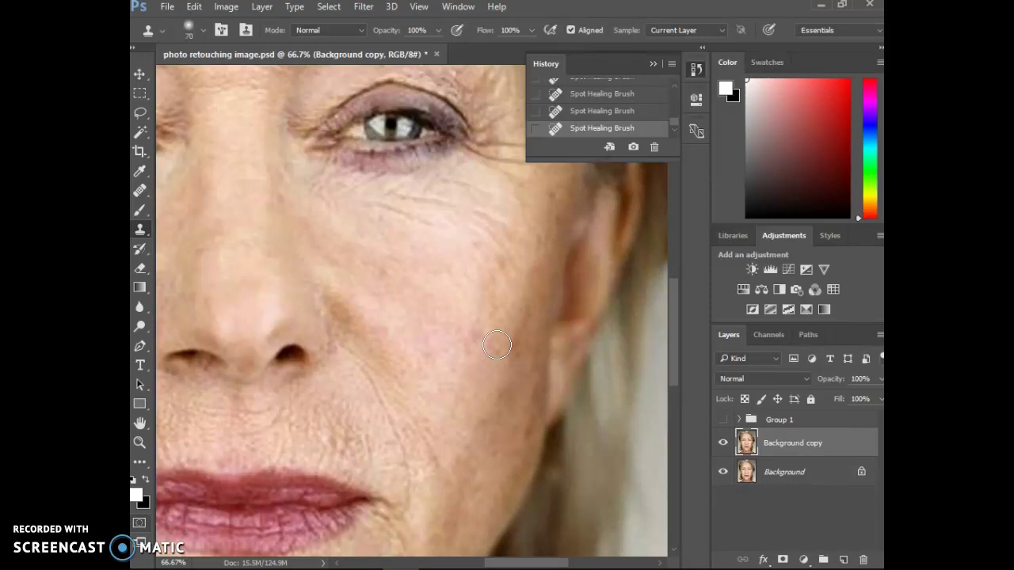
{"action": "left_click", "coordinate": [494, 346]}
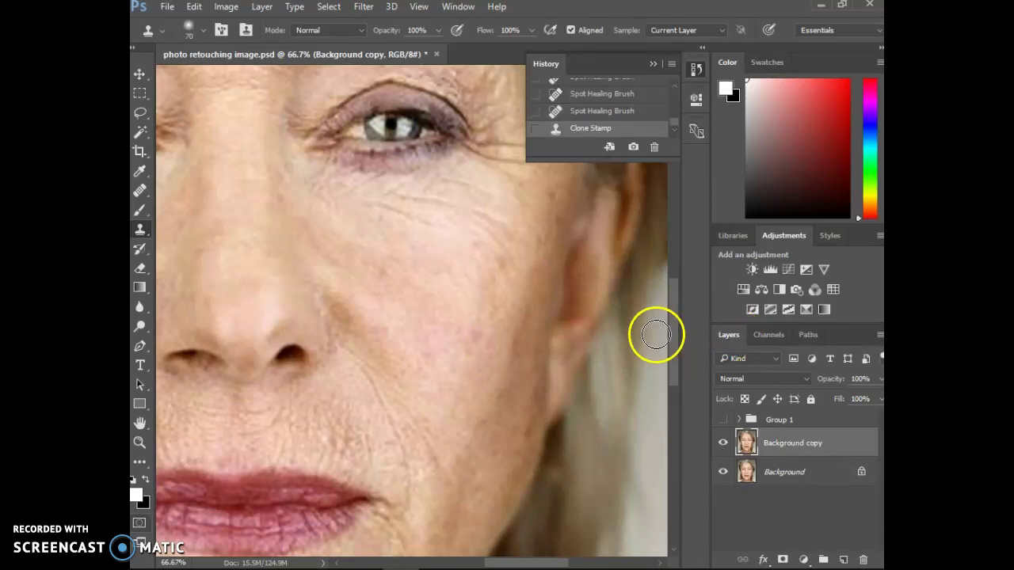
Step: Try cloning the lips across onto the right cheek with the Clone Stamp, and undo the stroke
{"action": "key", "text": "ctrl+minus"}
{"action": "key", "text": "ctrl+minus"}
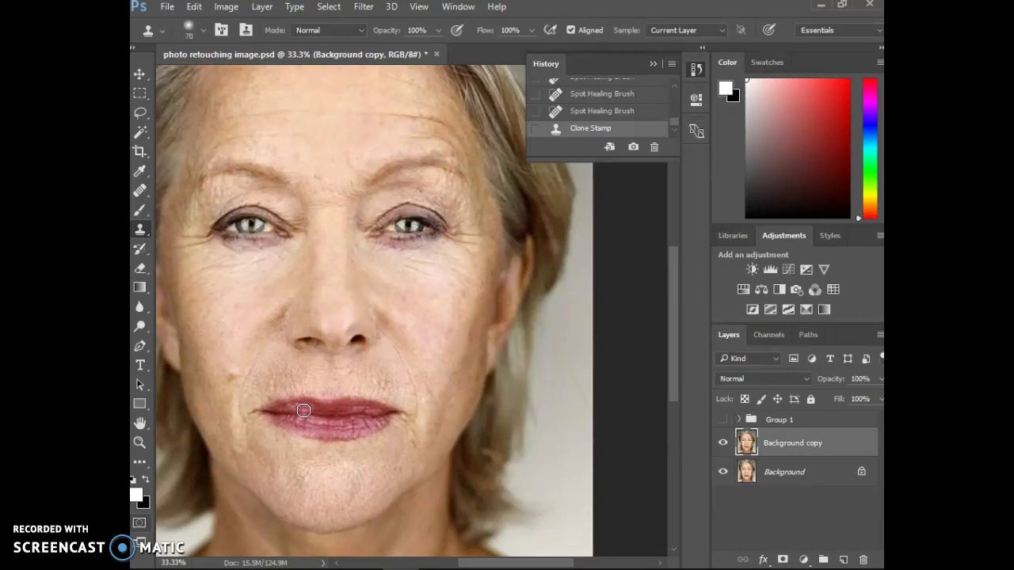
{"action": "mouse_move", "coordinate": [304, 411]}
{"action": "left_mouse_down"}
{"action": "mouse_move", "coordinate": [375, 411]}
{"action": "mouse_move", "coordinate": [365, 429]}
{"action": "left_mouse_up"}
{"action": "mouse_move", "coordinate": [372, 415]}
{"action": "left_mouse_down"}
{"action": "mouse_move", "coordinate": [367, 377]}
{"action": "mouse_move", "coordinate": [363, 387]}
{"action": "mouse_move", "coordinate": [352, 381]}
{"action": "mouse_move", "coordinate": [348, 398]}
{"action": "mouse_move", "coordinate": [390, 426]}
{"action": "mouse_move", "coordinate": [393, 370]}
{"action": "mouse_move", "coordinate": [394, 419]}
{"action": "mouse_move", "coordinate": [402, 383]}
{"action": "mouse_move", "coordinate": [404, 427]}
{"action": "mouse_move", "coordinate": [408, 377]}
{"action": "mouse_move", "coordinate": [412, 429]}
{"action": "mouse_move", "coordinate": [420, 391]}
{"action": "mouse_move", "coordinate": [436, 428]}
{"action": "mouse_move", "coordinate": [464, 409]}
{"action": "left_mouse_up"}
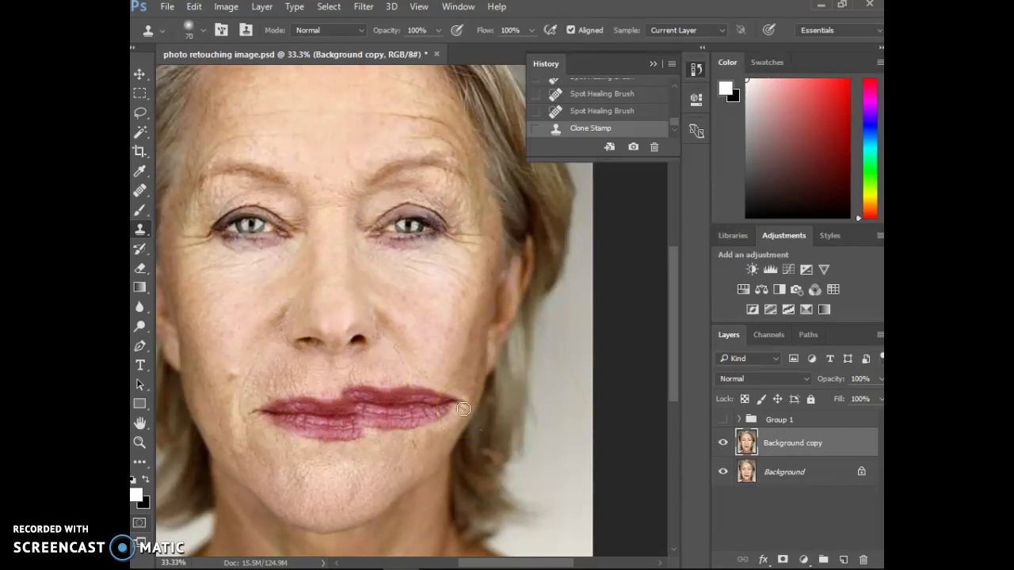
{"action": "mouse_move", "coordinate": [464, 408]}
{"action": "left_mouse_down"}
{"action": "mouse_move", "coordinate": [429, 434]}
{"action": "mouse_move", "coordinate": [423, 417]}
{"action": "mouse_move", "coordinate": [420, 435]}
{"action": "mouse_move", "coordinate": [412, 418]}
{"action": "mouse_move", "coordinate": [405, 432]}
{"action": "mouse_move", "coordinate": [398, 418]}
{"action": "mouse_move", "coordinate": [385, 435]}
{"action": "mouse_move", "coordinate": [384, 423]}
{"action": "mouse_move", "coordinate": [378, 437]}
{"action": "mouse_move", "coordinate": [341, 415]}
{"action": "left_mouse_up"}
{"action": "key", "text": "ctrl+z"}
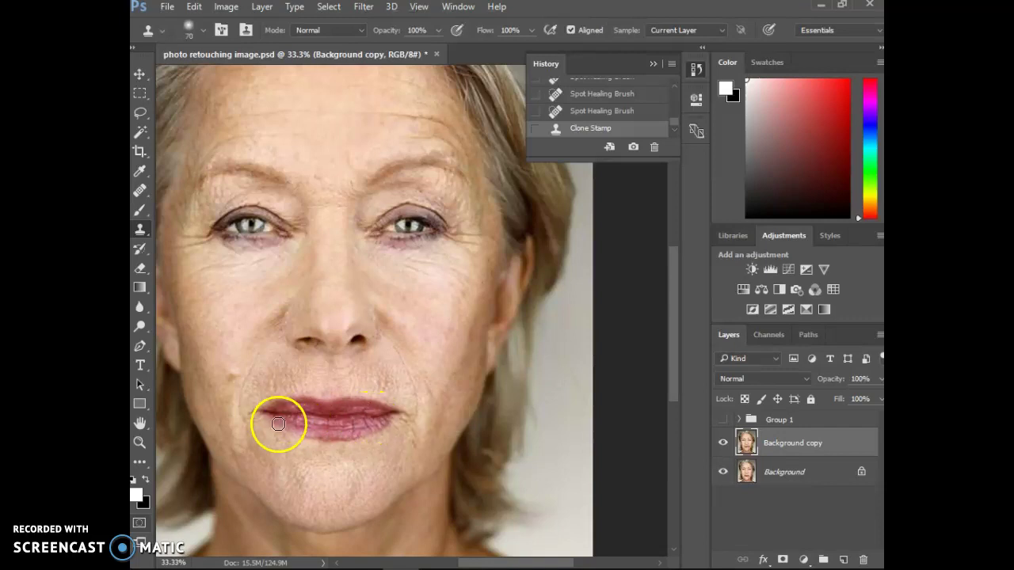
Step: Try cloning the lips toward the right jaw, and step back in the history to the mole repair
{"action": "left_click", "coordinate": [359, 427]}
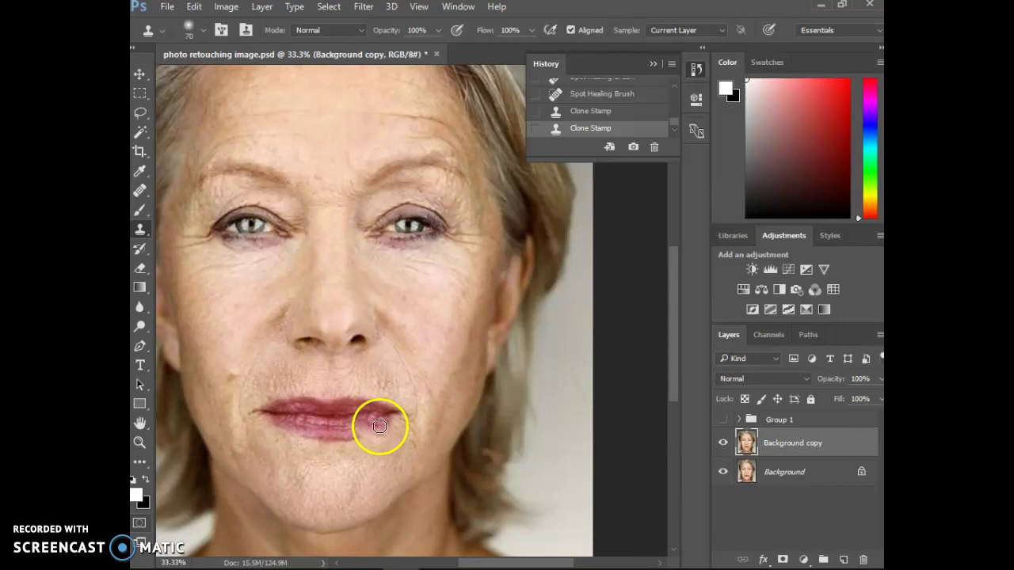
{"action": "mouse_move", "coordinate": [389, 435]}
{"action": "left_mouse_down"}
{"action": "mouse_move", "coordinate": [425, 446]}
{"action": "mouse_move", "coordinate": [443, 420]}
{"action": "mouse_move", "coordinate": [463, 418]}
{"action": "left_mouse_up"}
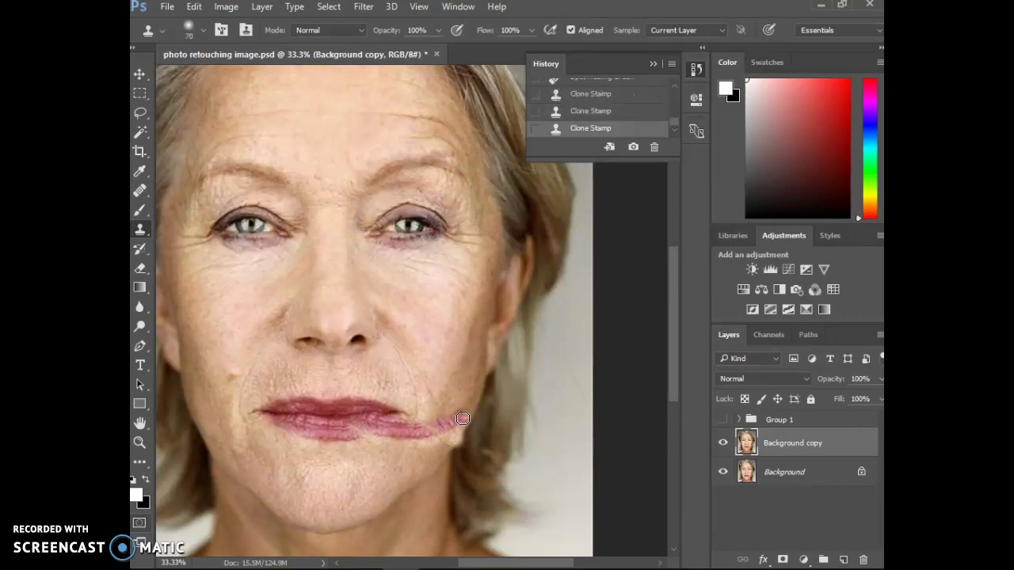
{"action": "left_click", "coordinate": [590, 94]}
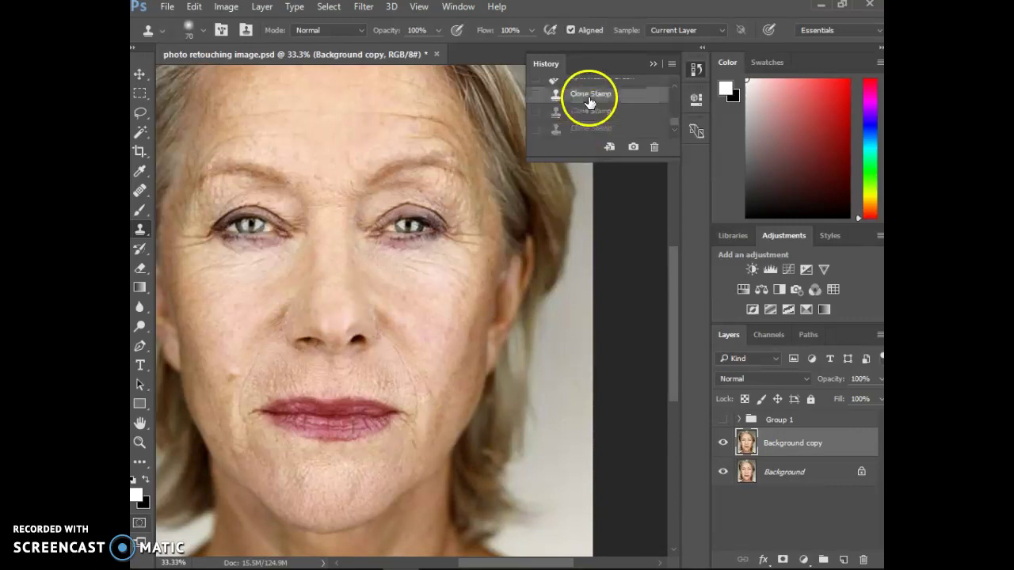
Step: Compare the portrait with and without the mole repair through the history states, and compare the layer copy with the original
{"action": "left_click", "coordinate": [592, 83]}
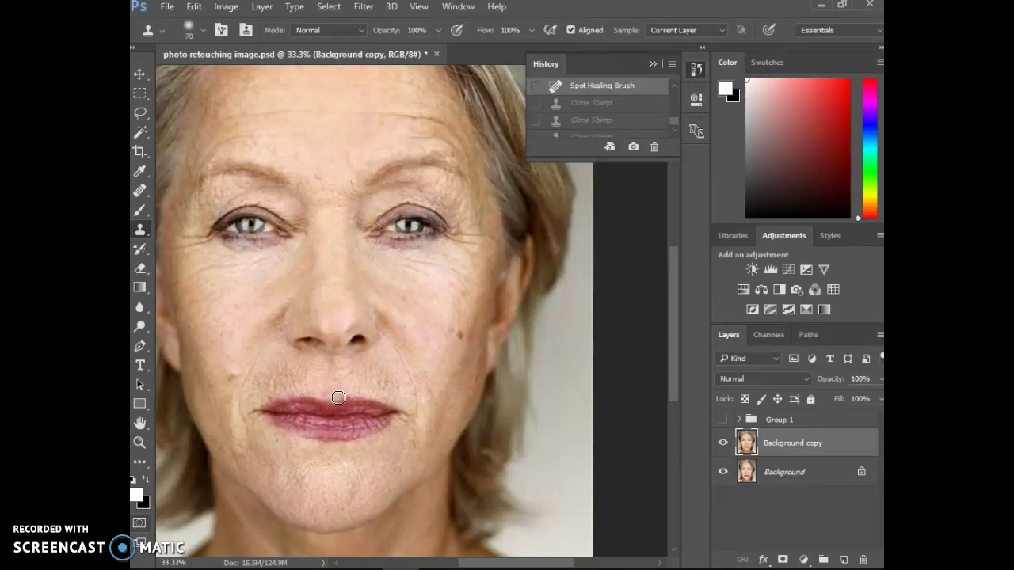
{"action": "left_click", "coordinate": [634, 103]}
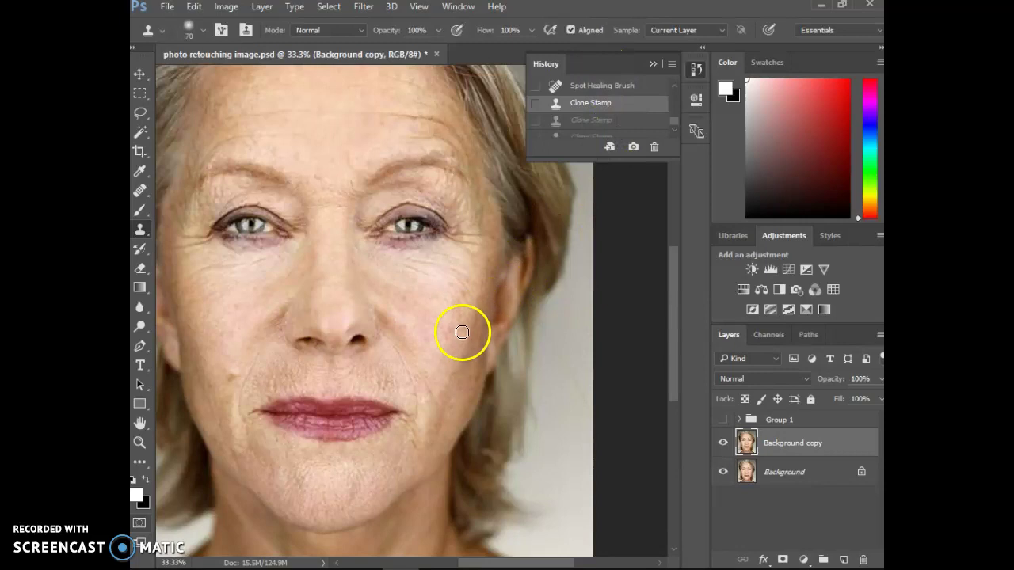
{"action": "left_click", "coordinate": [722, 443]}
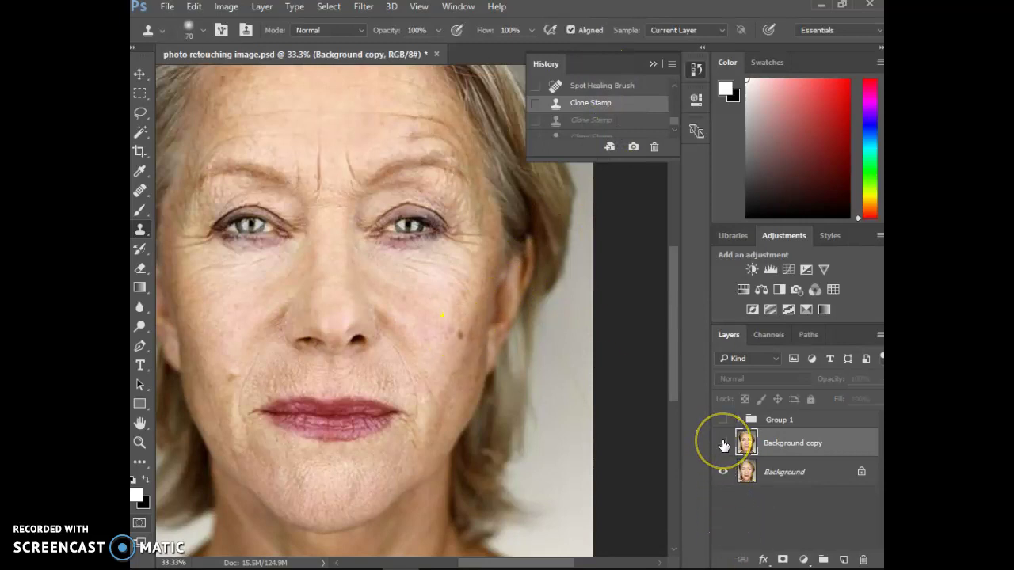
{"action": "left_click", "coordinate": [722, 444]}
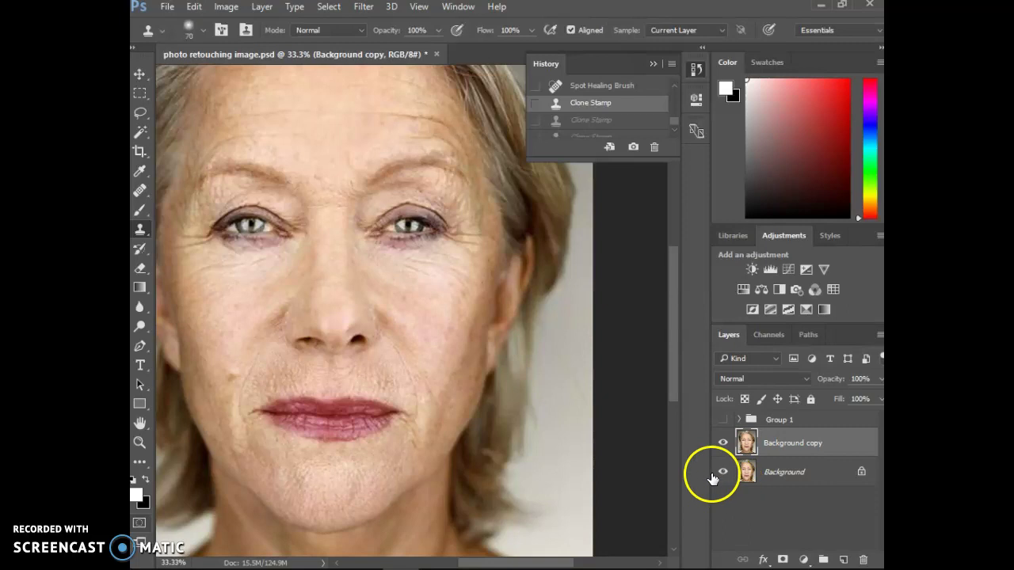
Step: Switch to the Blur tool for the area under the right eye and set its brush hardness to 15%
{"action": "left_click", "coordinate": [137, 308]}
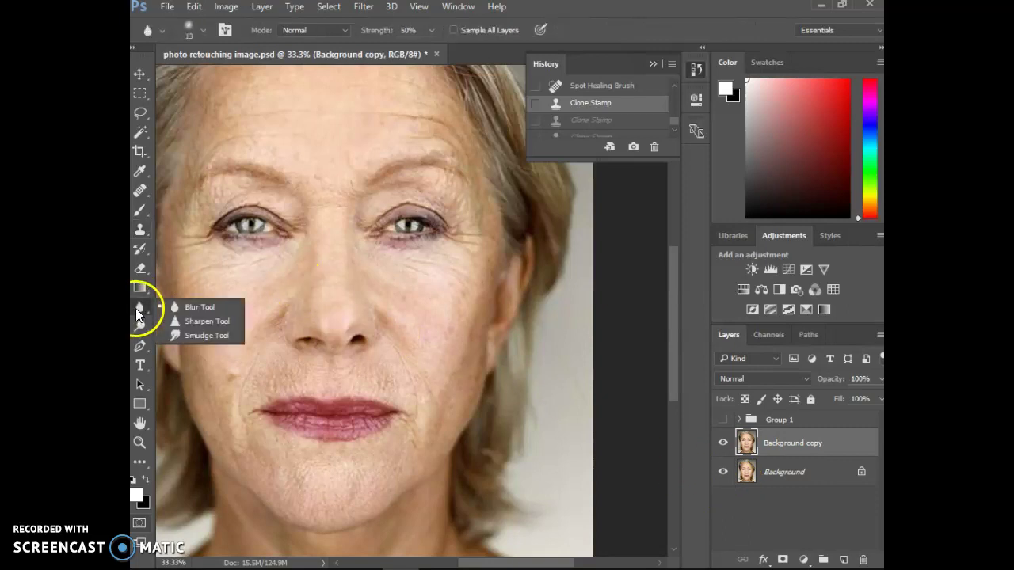
{"action": "left_click", "coordinate": [186, 309]}
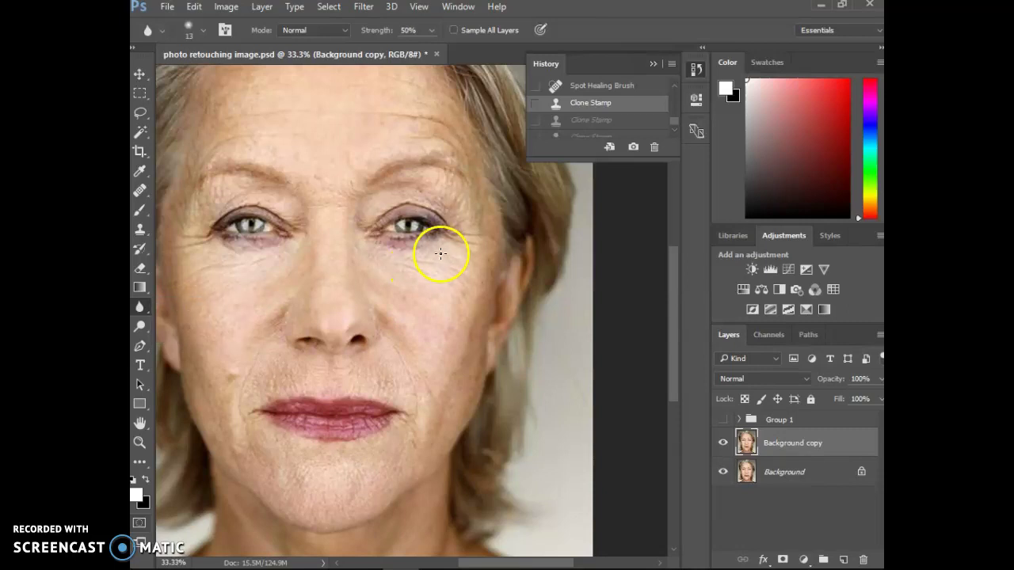
{"action": "key", "text": "ctrl+plus"}
{"action": "key", "text": "ctrl+plus"}
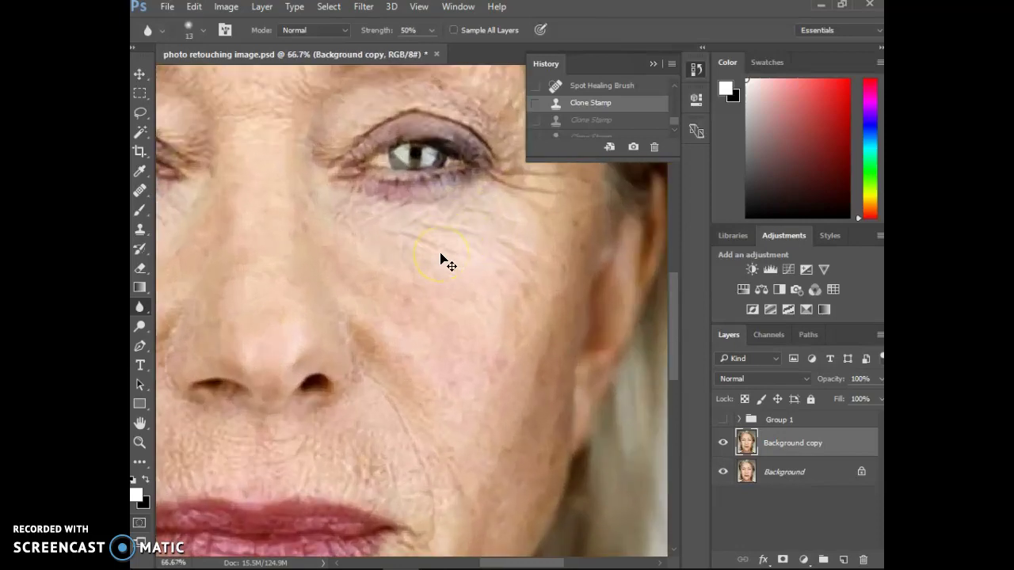
{"action": "key", "text": "ctrl+plus"}
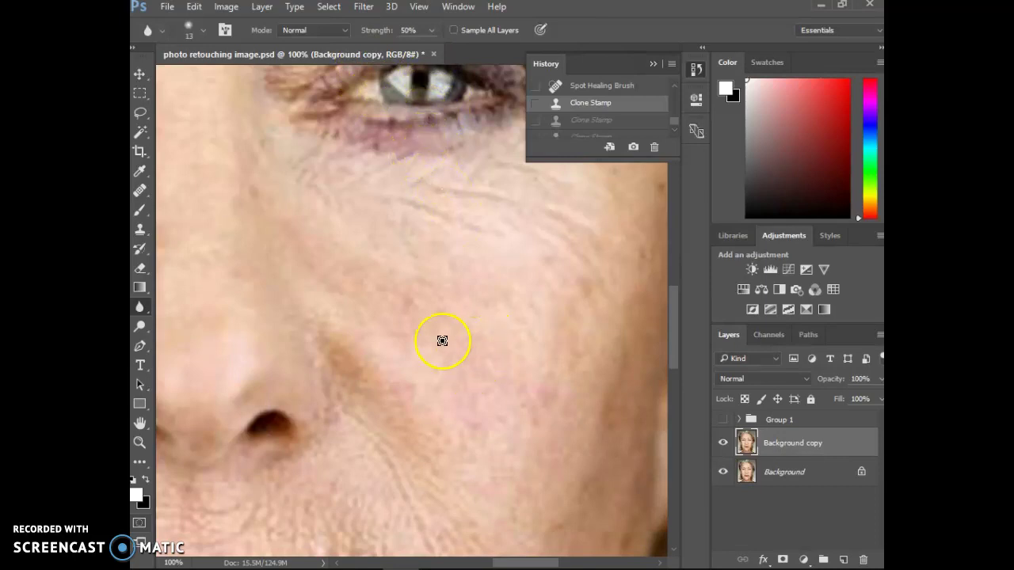
{"action": "left_click_drag", "start_coordinate": [674, 351], "coordinate": [669, 324]}
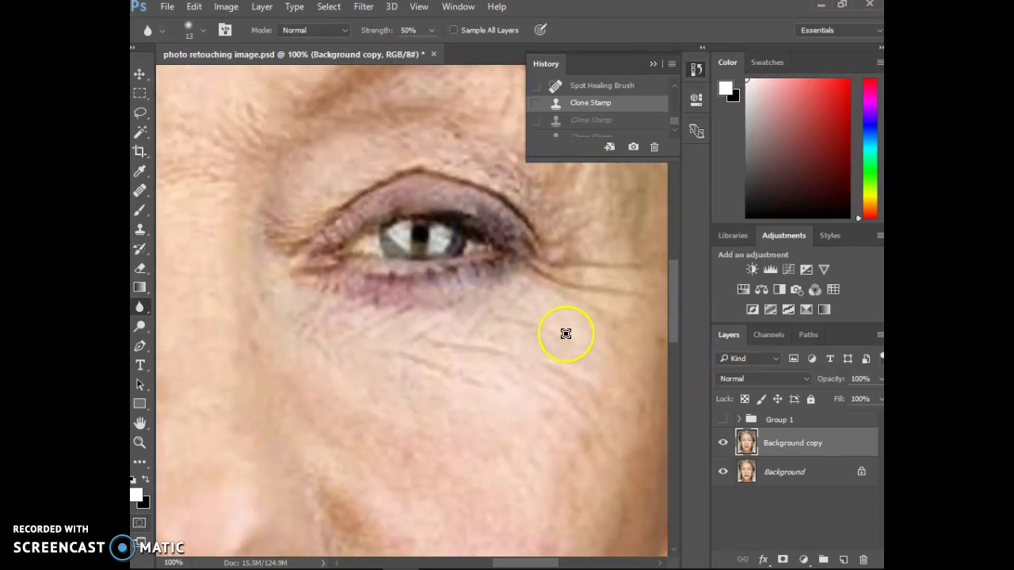
{"action": "left_click", "coordinate": [203, 30]}
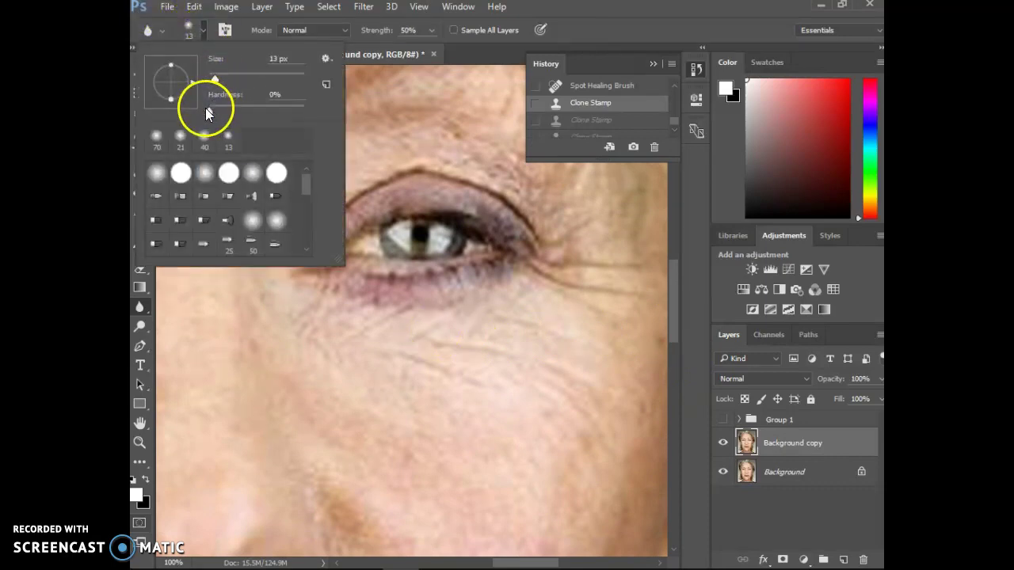
{"action": "left_click_drag", "start_coordinate": [205, 108], "coordinate": [225, 107]}
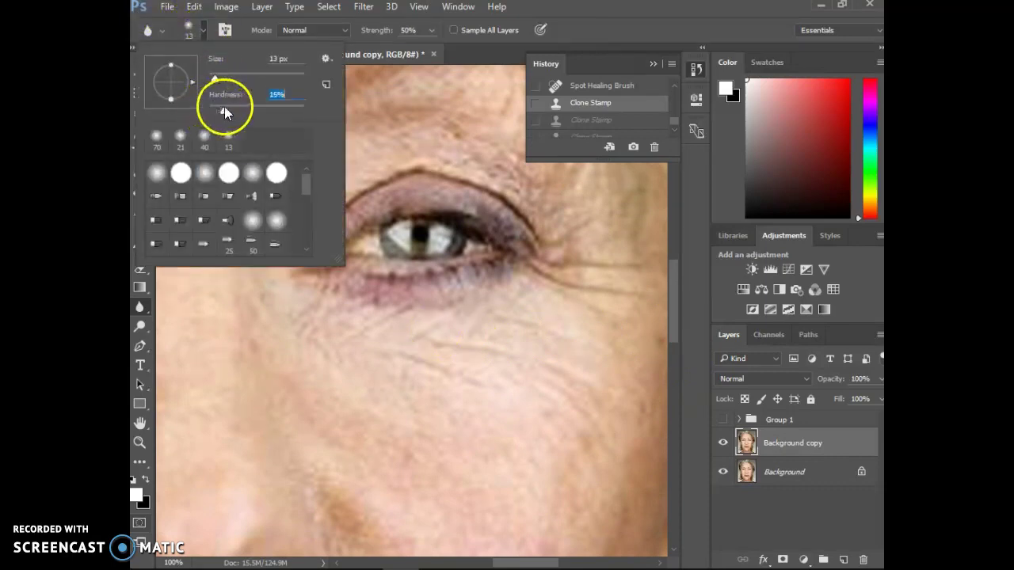
{"action": "left_click", "coordinate": [643, 30]}
Step: Blur the wrinkles under the right eye with a 175 px brush at 50% strength, and compare with the original layer
{"action": "key", "text": "bracketright"}
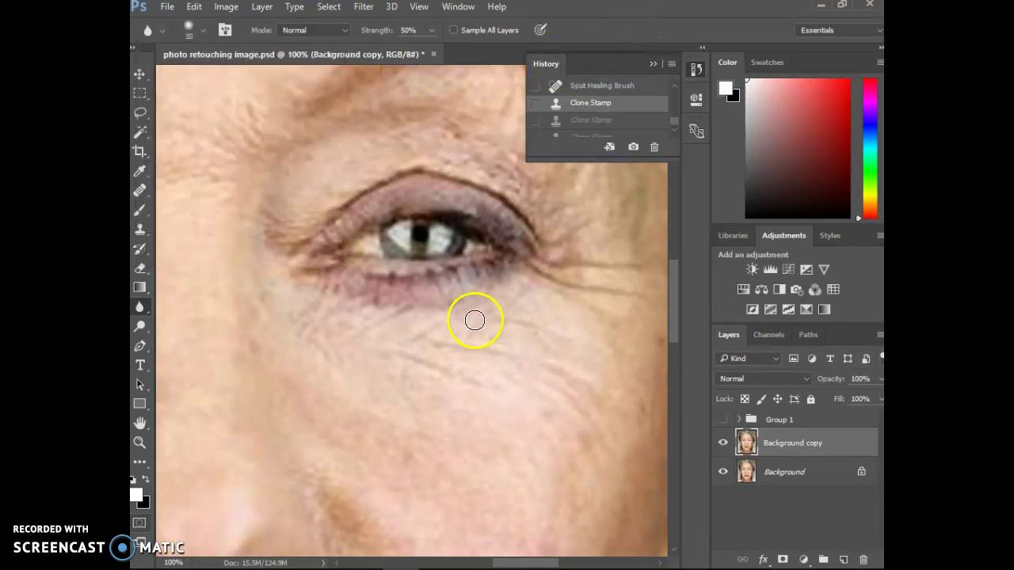
{"action": "key", "text": "bracketright"}
{"action": "key", "text": "bracketright"}
{"action": "key", "text": "bracketright"}
{"action": "key", "text": "bracketright"}
{"action": "key", "text": "bracketright"}
{"action": "key", "text": "bracketright"}
{"action": "key", "text": "bracketright"}
{"action": "key", "text": "bracketright"}
{"action": "key", "text": "bracketright"}
{"action": "key", "text": "bracketright"}
{"action": "key", "text": "bracketright"}
{"action": "key", "text": "bracketright"}
{"action": "key", "text": "bracketright"}
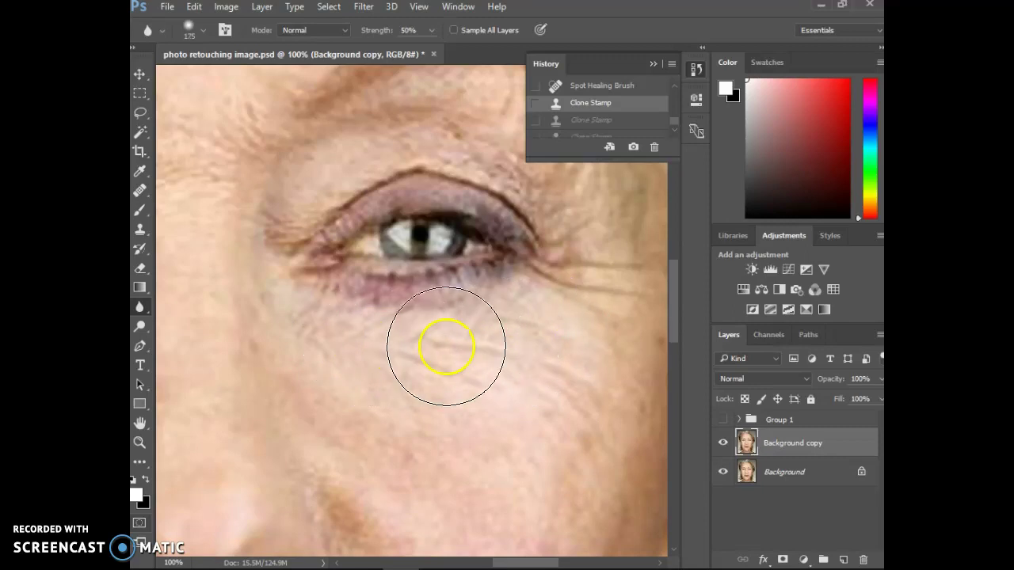
{"action": "left_click", "coordinate": [539, 343]}
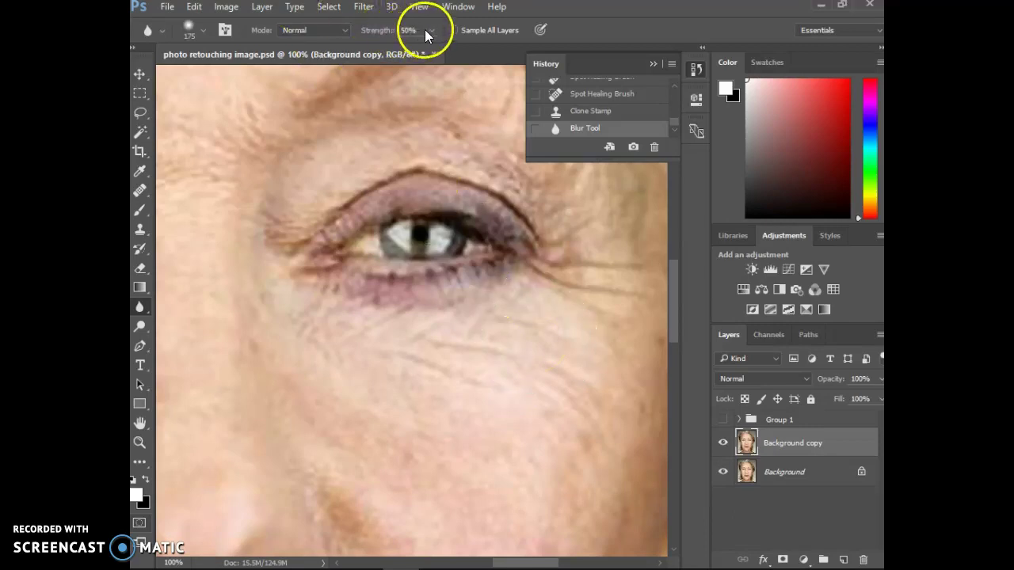
{"action": "left_click", "coordinate": [723, 443]}
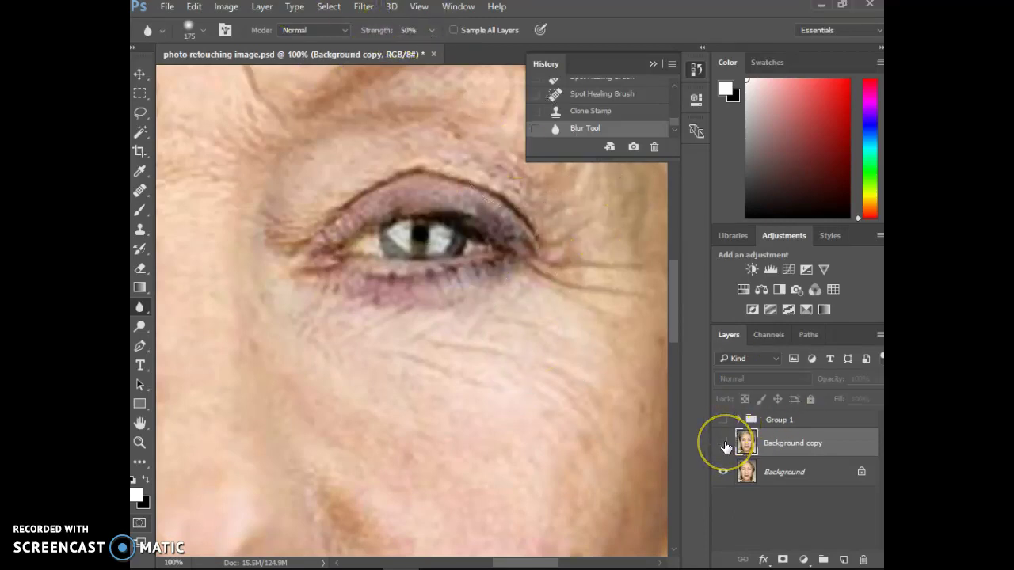
{"action": "left_click", "coordinate": [724, 445]}
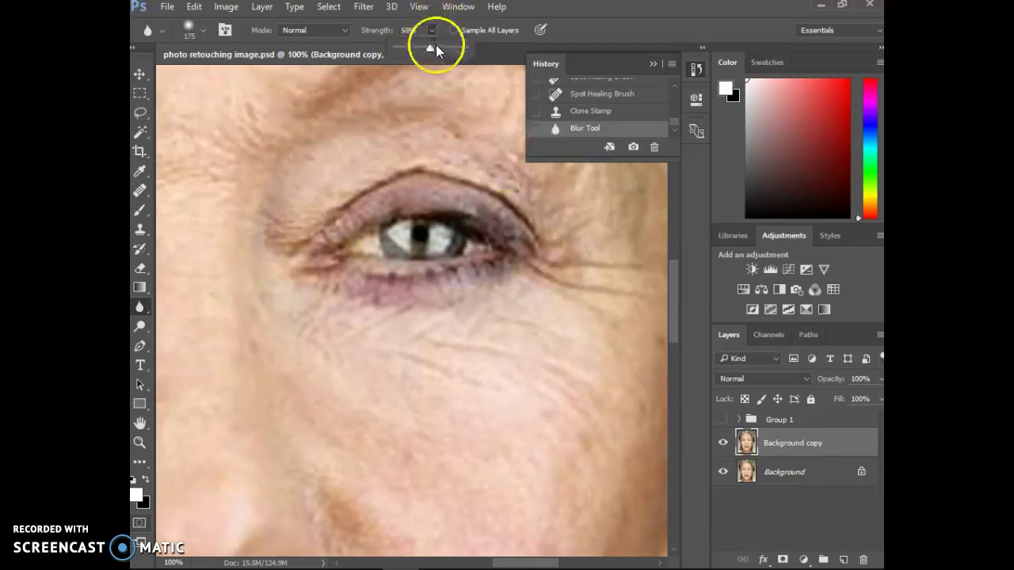
Step: Set the Blur tool's strength to 82% and reduce its brush size to 100 px
{"action": "left_click", "coordinate": [553, 13]}
{"action": "key", "text": "bracketleft"}
{"action": "key", "text": "bracketleft"}
{"action": "key", "text": "bracketleft"}
{"action": "key", "text": "bracketleft"}
{"action": "key", "text": "bracketleft"}
{"action": "key", "text": "bracketleft"}
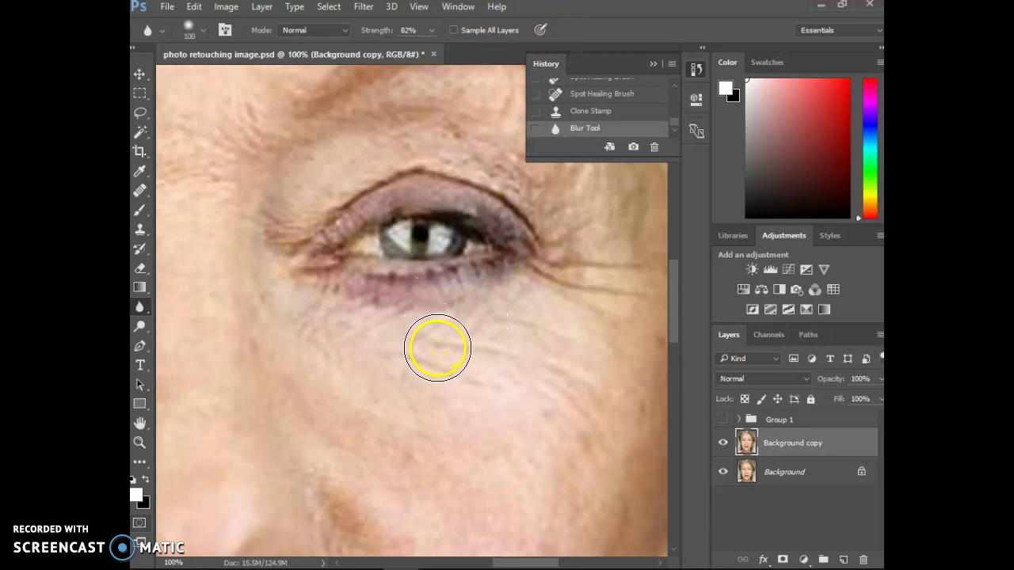
Step: Blur the wrinkles under the right eye at 82% strength, reducing the brush to 70 px, and compare with the original layer
{"action": "mouse_move", "coordinate": [351, 326]}
{"action": "left_mouse_down"}
{"action": "mouse_move", "coordinate": [314, 332]}
{"action": "mouse_move", "coordinate": [339, 346]}
{"action": "mouse_move", "coordinate": [357, 336]}
{"action": "mouse_move", "coordinate": [366, 349]}
{"action": "mouse_move", "coordinate": [349, 351]}
{"action": "mouse_move", "coordinate": [303, 316]}
{"action": "mouse_move", "coordinate": [423, 360]}
{"action": "mouse_move", "coordinate": [431, 343]}
{"action": "mouse_move", "coordinate": [454, 348]}
{"action": "mouse_move", "coordinate": [478, 335]}
{"action": "mouse_move", "coordinate": [503, 350]}
{"action": "mouse_move", "coordinate": [513, 332]}
{"action": "mouse_move", "coordinate": [433, 334]}
{"action": "mouse_move", "coordinate": [381, 319]}
{"action": "mouse_move", "coordinate": [324, 336]}
{"action": "mouse_move", "coordinate": [313, 329]}
{"action": "mouse_move", "coordinate": [325, 356]}
{"action": "mouse_move", "coordinate": [379, 368]}
{"action": "left_mouse_up"}
{"action": "mouse_move", "coordinate": [539, 383]}
{"action": "left_mouse_down"}
{"action": "mouse_move", "coordinate": [484, 391]}
{"action": "mouse_move", "coordinate": [527, 366]}
{"action": "left_mouse_up"}
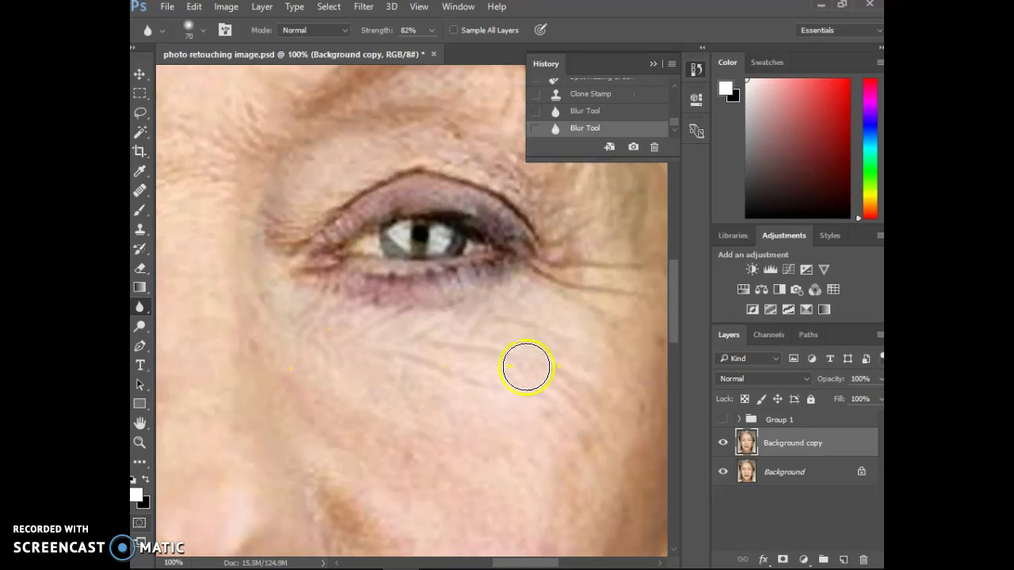
{"action": "left_click", "coordinate": [723, 445]}
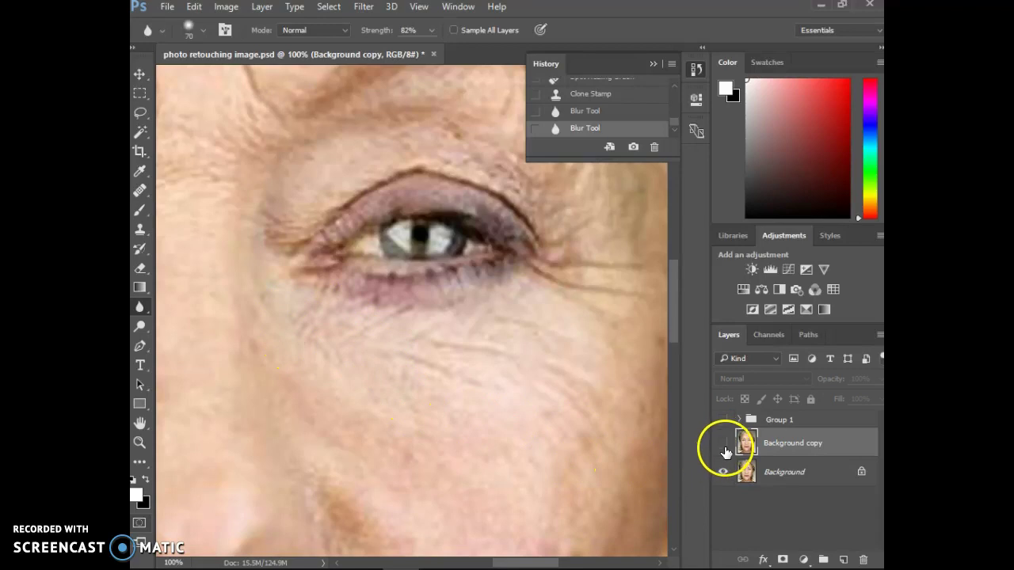
{"action": "left_click", "coordinate": [724, 444]}
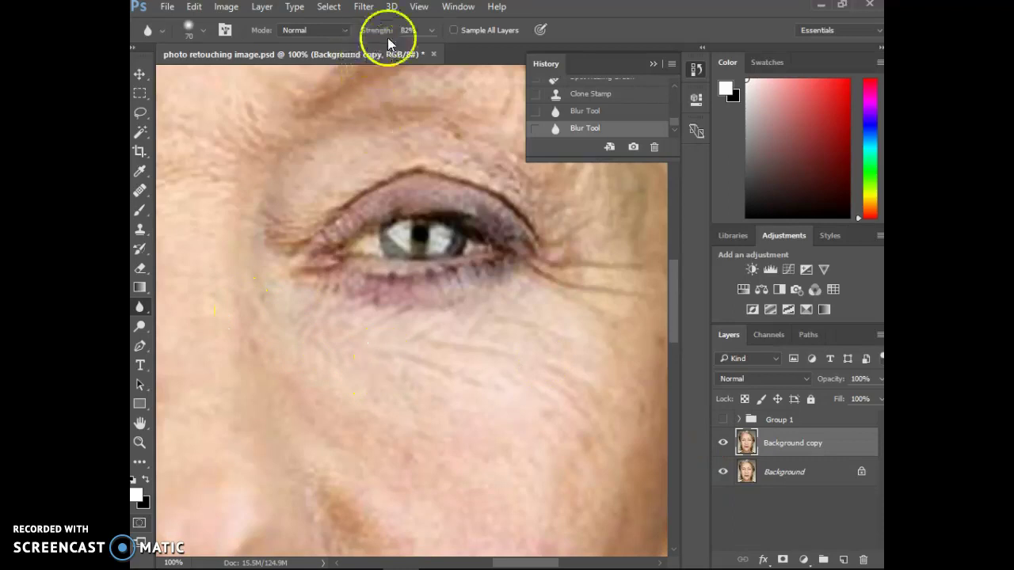
Step: Try blurring the right eye's lower lash line with a 70 px brush at 100% strength, compare with the original, and revert the stroke
{"action": "left_click", "coordinate": [432, 30]}
{"action": "left_click_drag", "start_coordinate": [429, 48], "coordinate": [468, 48]}
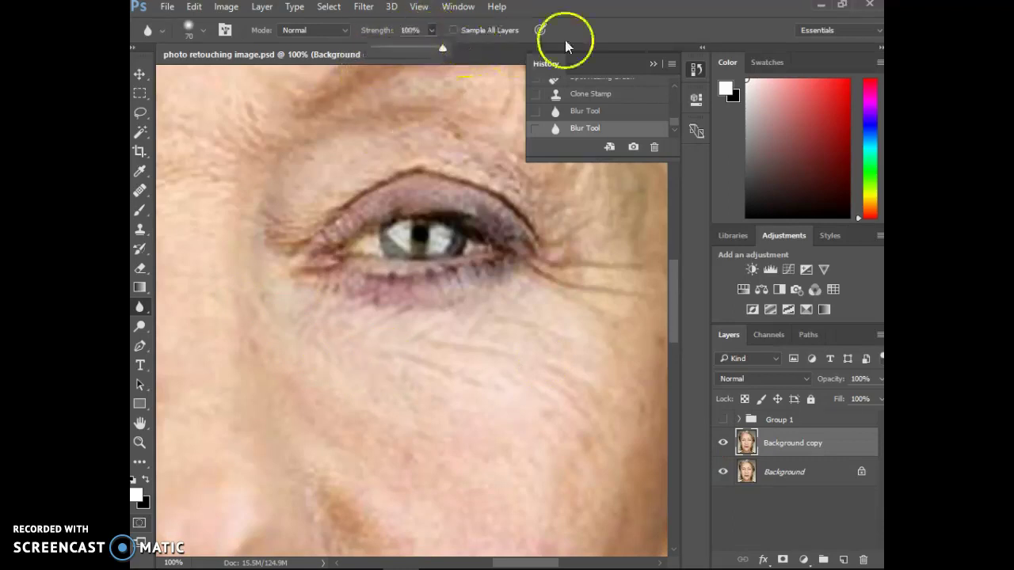
{"action": "left_click", "coordinate": [615, 16]}
{"action": "mouse_move", "coordinate": [362, 283]}
{"action": "left_mouse_down"}
{"action": "mouse_move", "coordinate": [474, 274]}
{"action": "mouse_move", "coordinate": [426, 272]}
{"action": "mouse_move", "coordinate": [471, 271]}
{"action": "mouse_move", "coordinate": [427, 271]}
{"action": "mouse_move", "coordinate": [450, 278]}
{"action": "left_mouse_up"}
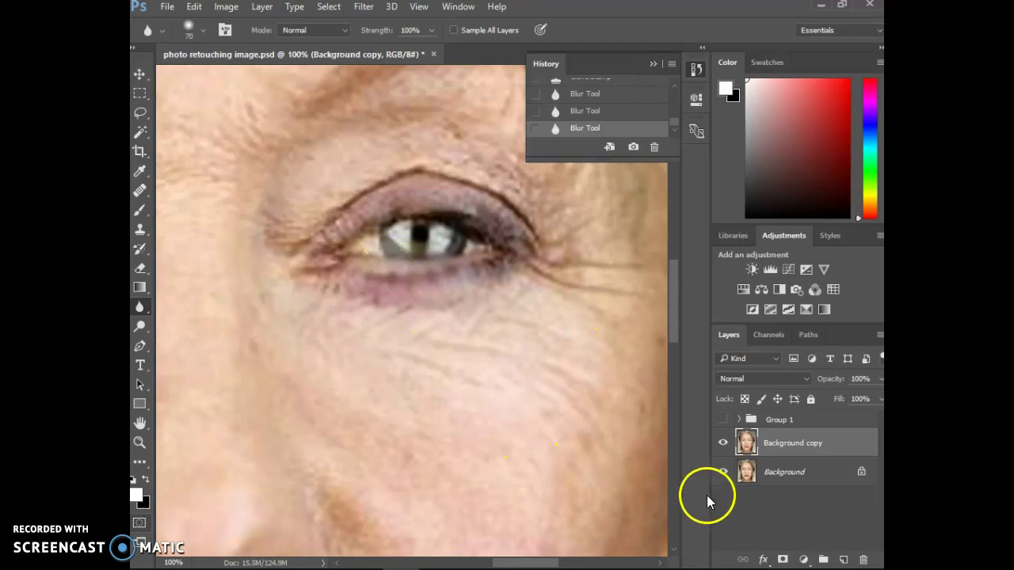
{"action": "left_click", "coordinate": [722, 444]}
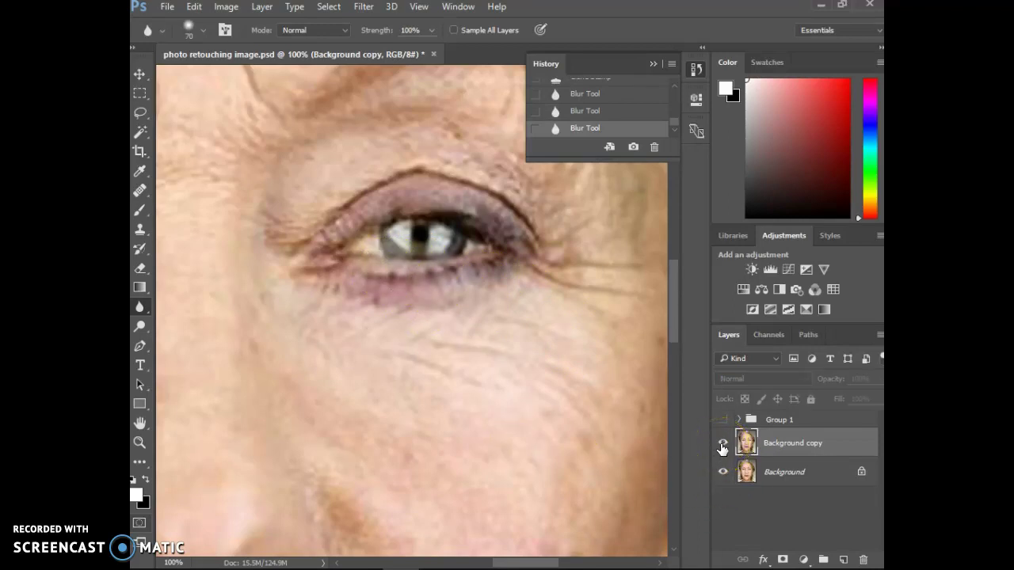
{"action": "left_click", "coordinate": [721, 447]}
{"action": "left_click", "coordinate": [722, 448]}
{"action": "left_click", "coordinate": [610, 117]}
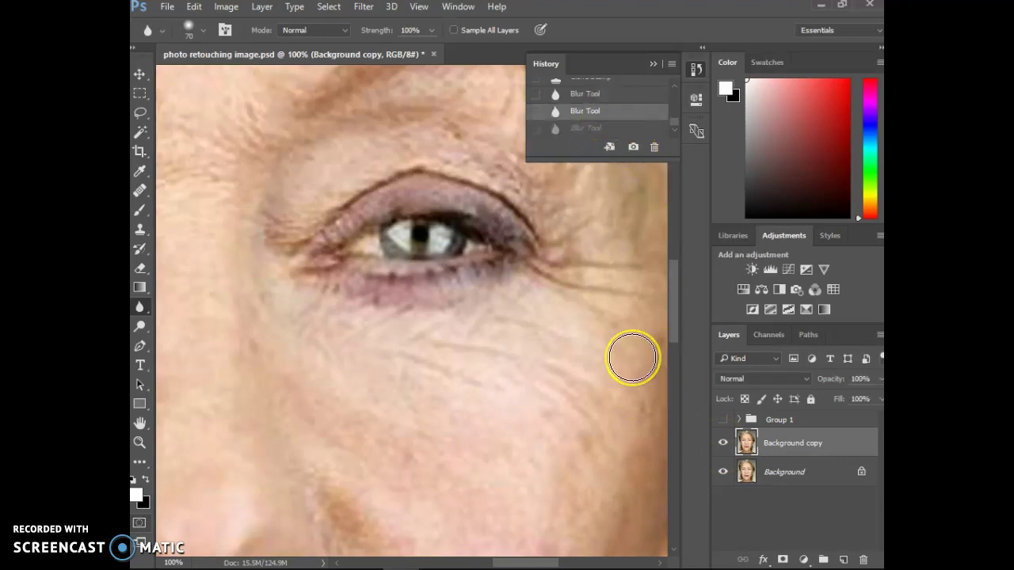
{"action": "mouse_move", "coordinate": [627, 346]}
{"action": "left_mouse_down"}
{"action": "mouse_move", "coordinate": [602, 381]}
{"action": "mouse_move", "coordinate": [595, 349]}
{"action": "mouse_move", "coordinate": [556, 502]}
{"action": "mouse_move", "coordinate": [525, 501]}
{"action": "left_mouse_up"}
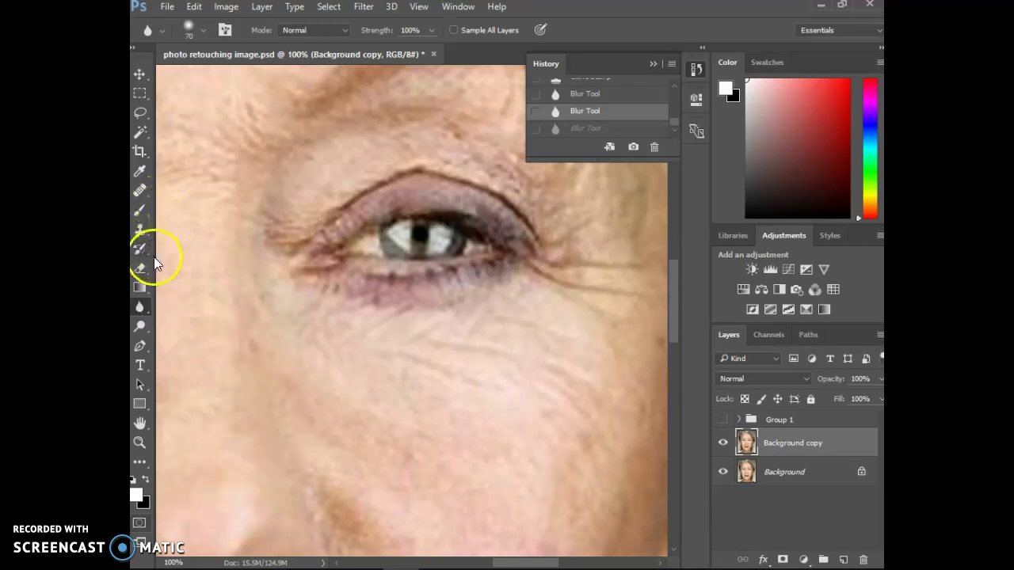
Step: Heal the skin beside the inner corner of the right eye using the Spot Healing Brush at 45 px
{"action": "left_click", "coordinate": [143, 190]}
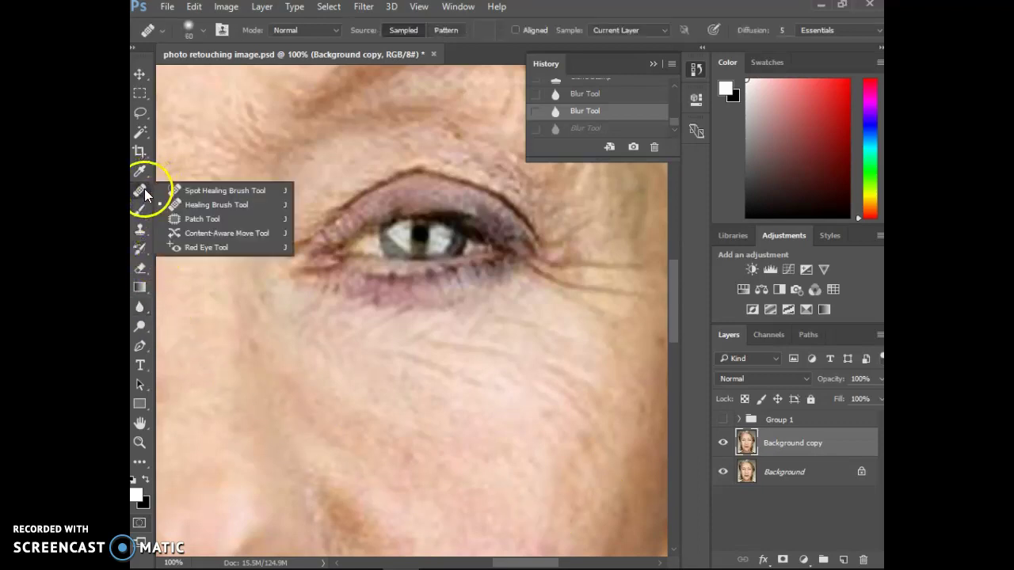
{"action": "left_click", "coordinate": [202, 192]}
{"action": "left_click_drag", "start_coordinate": [301, 267], "coordinate": [292, 267]}
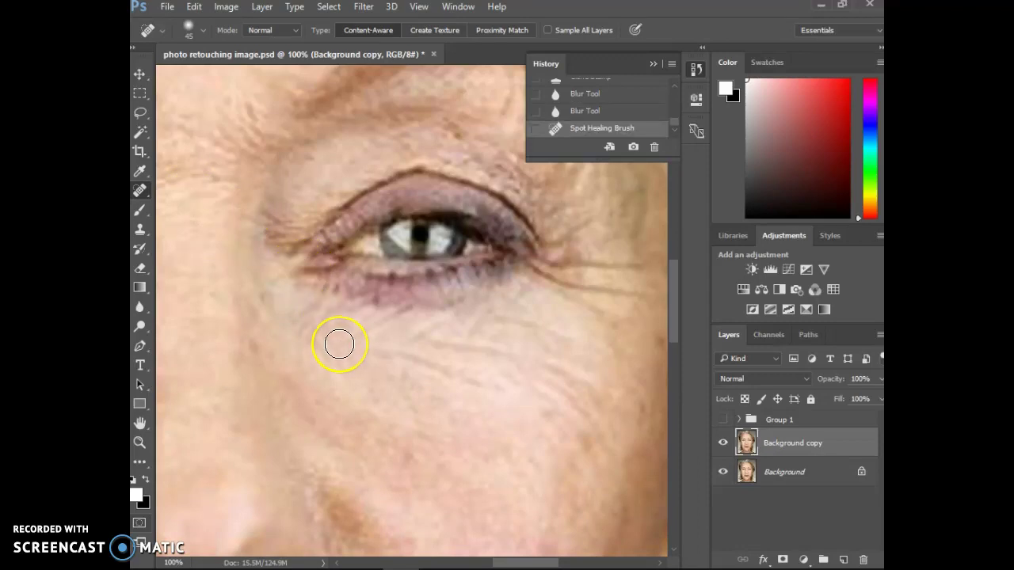
Step: Heal the creases at the right eye's inner corner with the 60 px Healing Brush, sampling the skin beside the nose bridge
{"action": "right_click", "coordinate": [145, 196]}
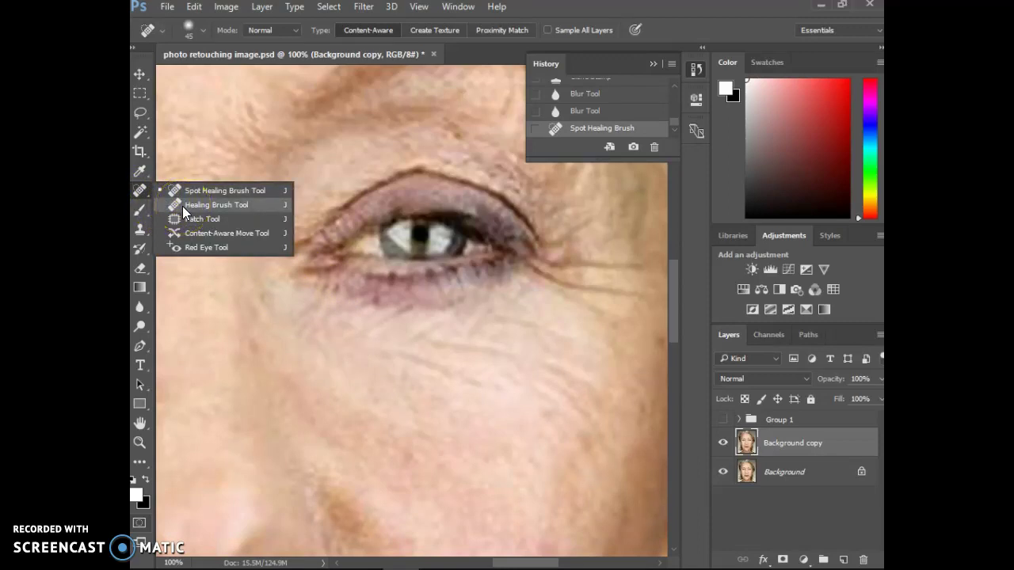
{"action": "left_click", "coordinate": [183, 208]}
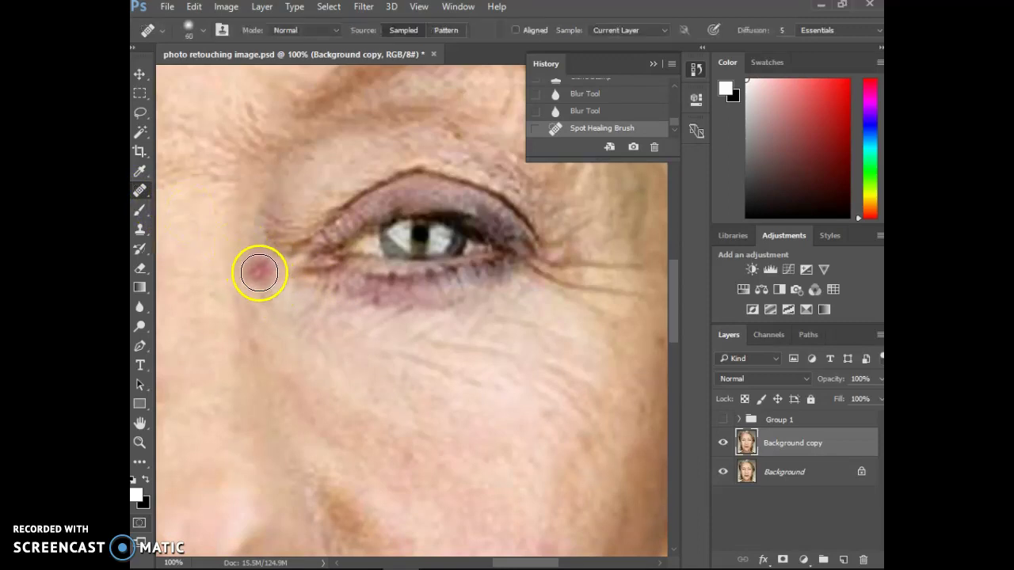
{"action": "key", "text": "alt"}
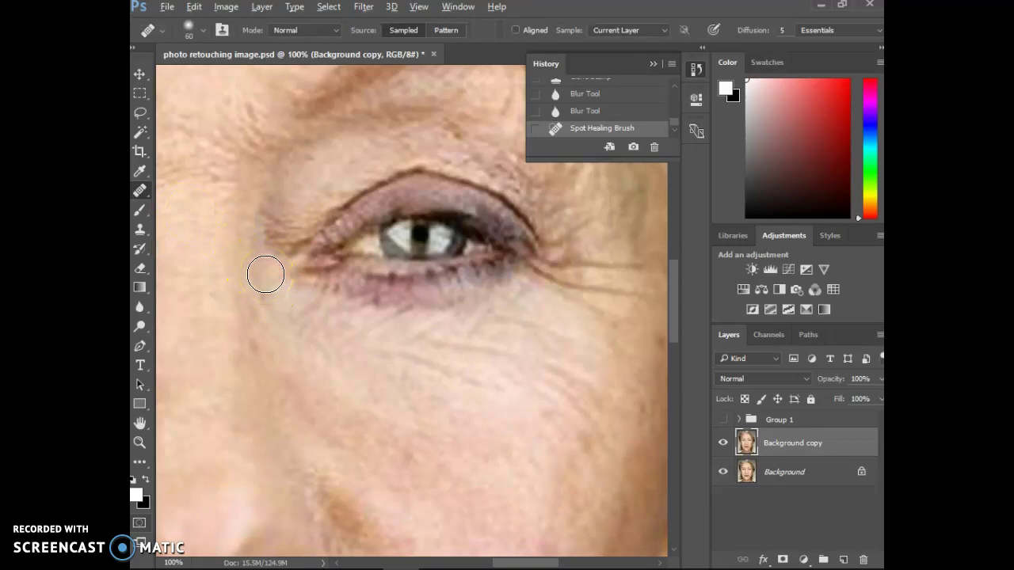
{"action": "left_click", "coordinate": [265, 275], "text": "alt"}
{"action": "left_click_drag", "start_coordinate": [269, 219], "coordinate": [281, 237]}
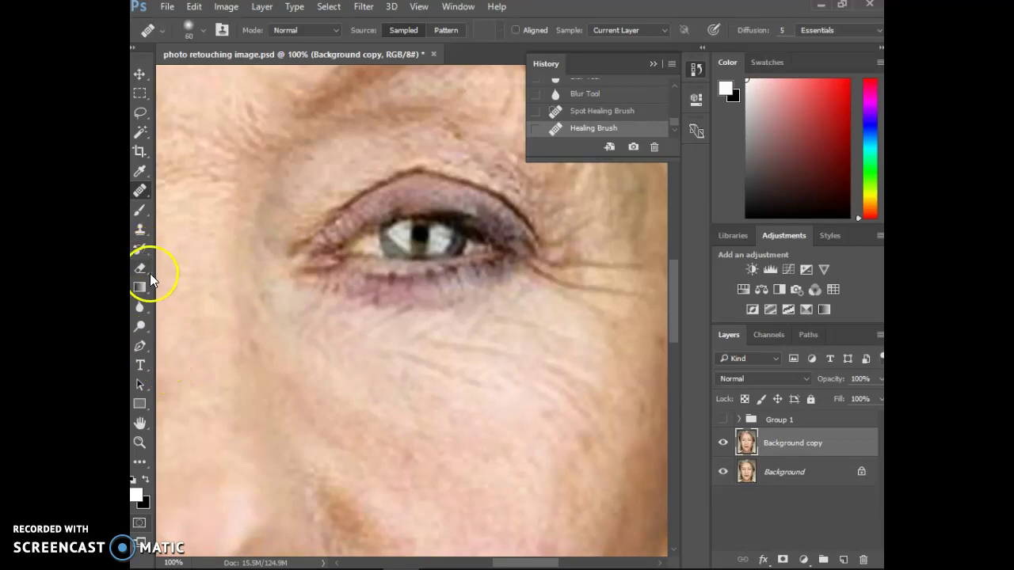
Step: Clone the right eye onto the middle of the forehead using the Clone Stamp with a 600 px brush
{"action": "left_click", "coordinate": [147, 232]}
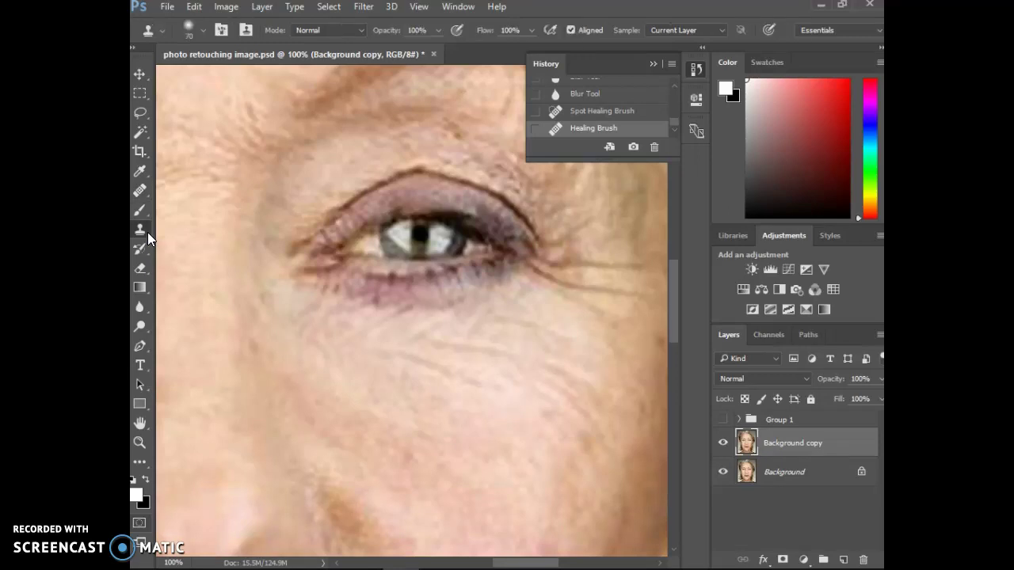
{"action": "key", "text": "ctrl+plus"}
{"action": "key", "text": "ctrl+minus"}
{"action": "key", "text": "ctrl+minus"}
{"action": "key", "text": "ctrl+minus"}
{"action": "key", "text": "ctrl+minus"}
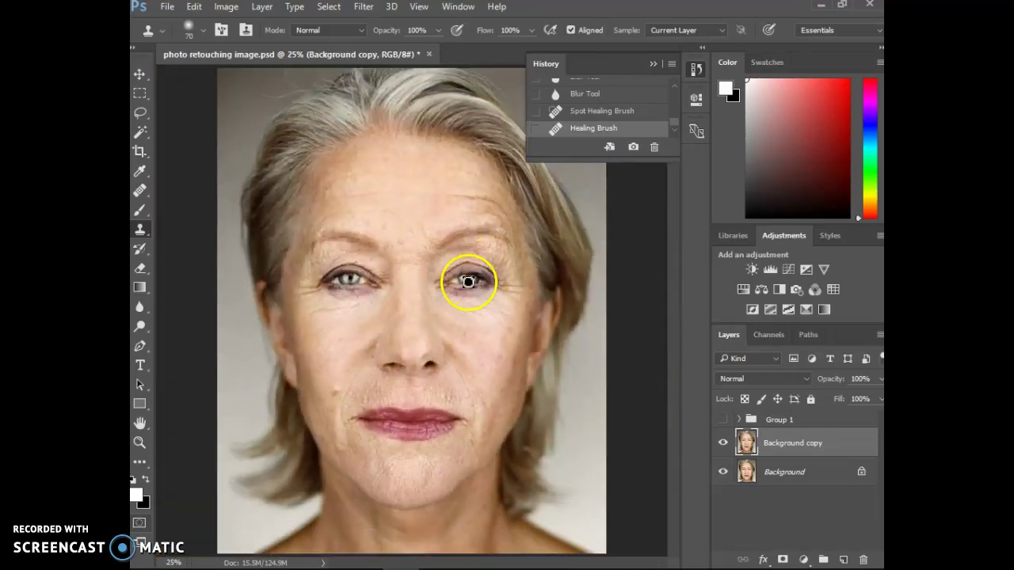
{"action": "key", "text": "bracketright"}
{"action": "key", "text": "bracketright"}
{"action": "key", "text": "bracketright"}
{"action": "key", "text": "bracketright"}
{"action": "key", "text": "bracketright"}
{"action": "key", "text": "bracketright"}
{"action": "key", "text": "bracketright"}
{"action": "key", "text": "bracketright"}
{"action": "key", "text": "bracketright"}
{"action": "key", "text": "bracketright"}
{"action": "key", "text": "bracketright"}
{"action": "key", "text": "bracketright"}
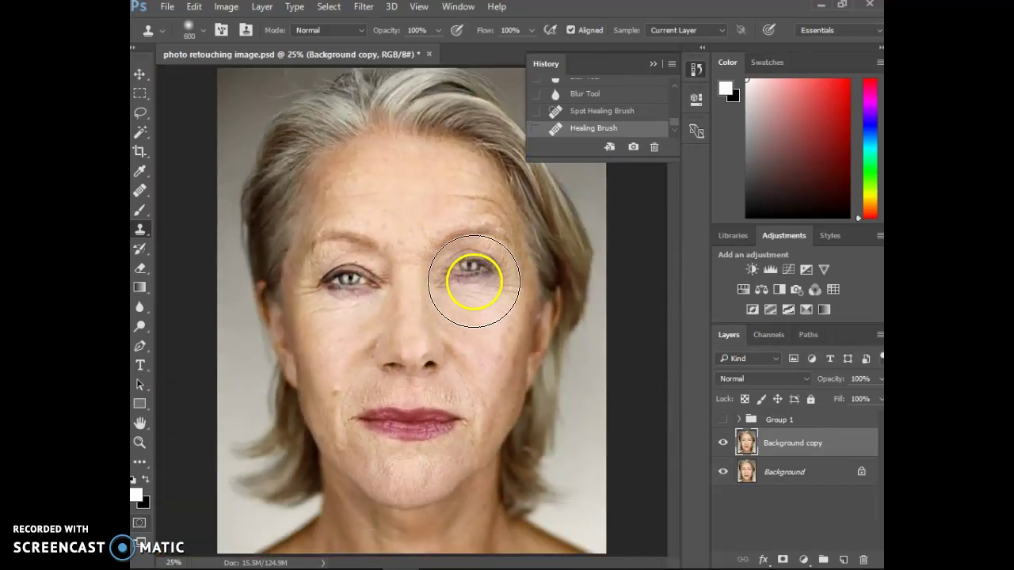
{"action": "left_click", "coordinate": [474, 281], "text": "alt"}
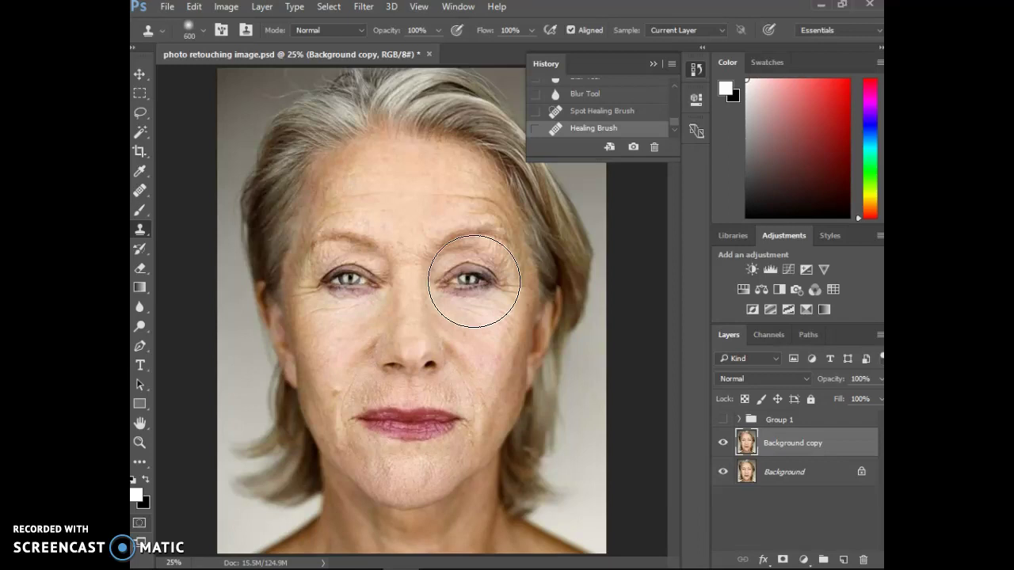
{"action": "left_click", "coordinate": [410, 217]}
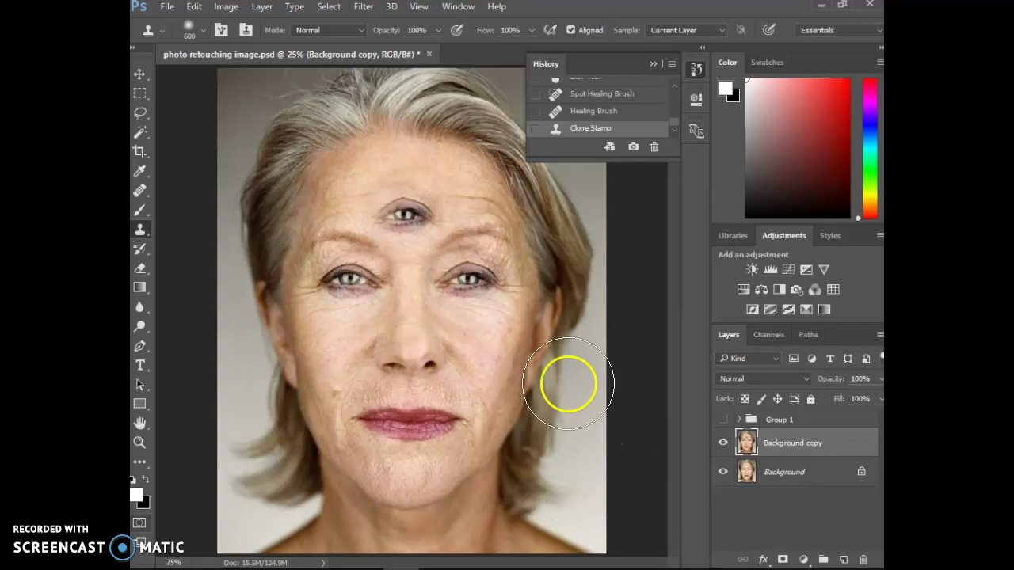
Step: Undo the eye cloned onto the forehead
{"action": "left_click", "coordinate": [411, 422], "text": "alt"}
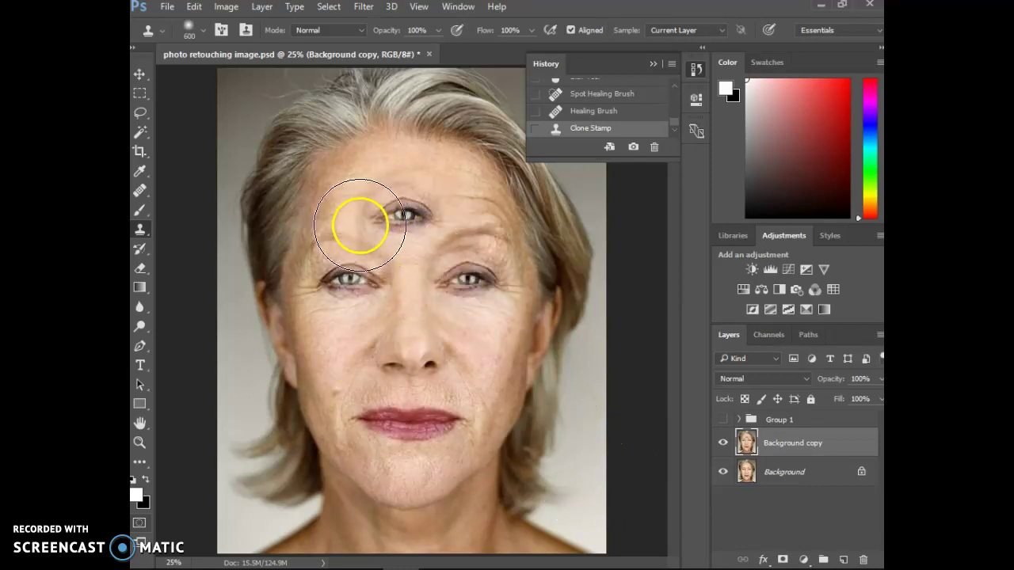
{"action": "key", "text": "ctrl+z"}
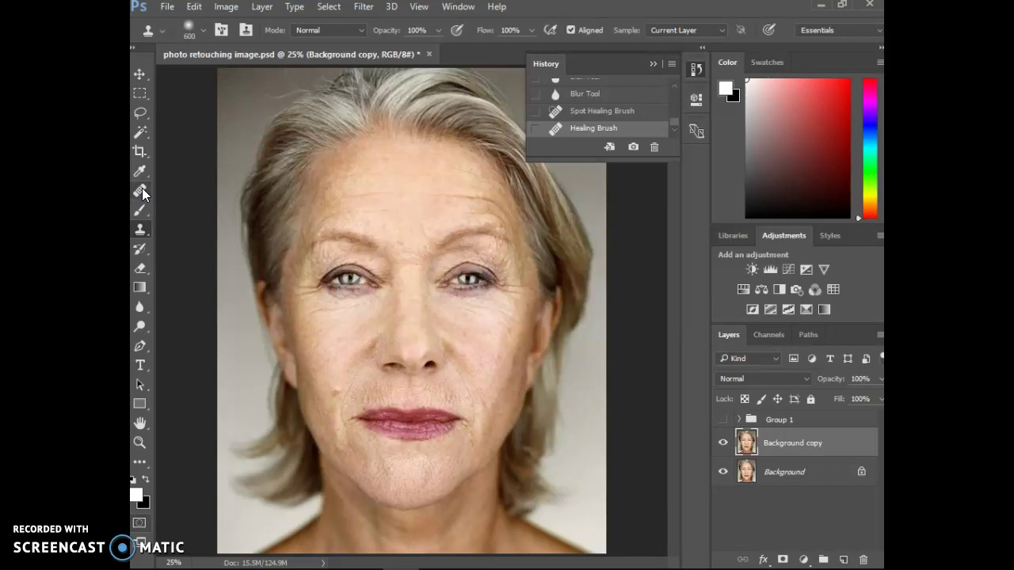
{"action": "left_click_drag", "start_coordinate": [393, 307], "coordinate": [445, 309]}
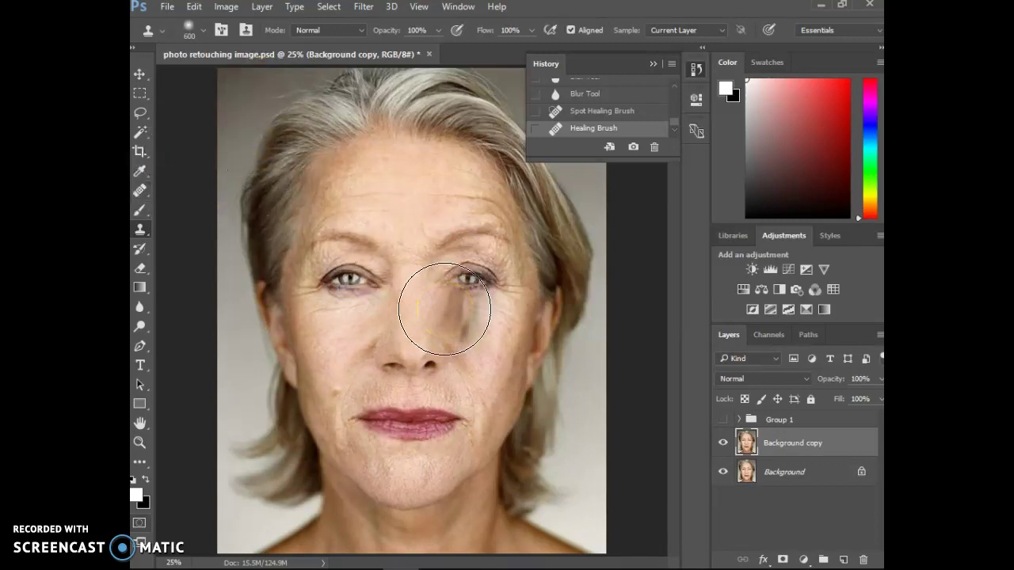